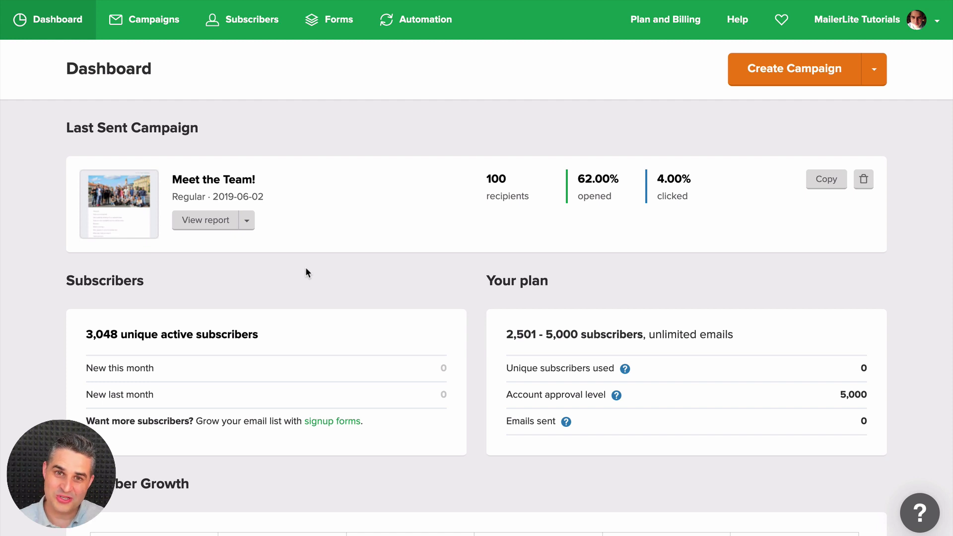
Step: Go to the Automation page listing the existing workflows
left_click(430, 23)
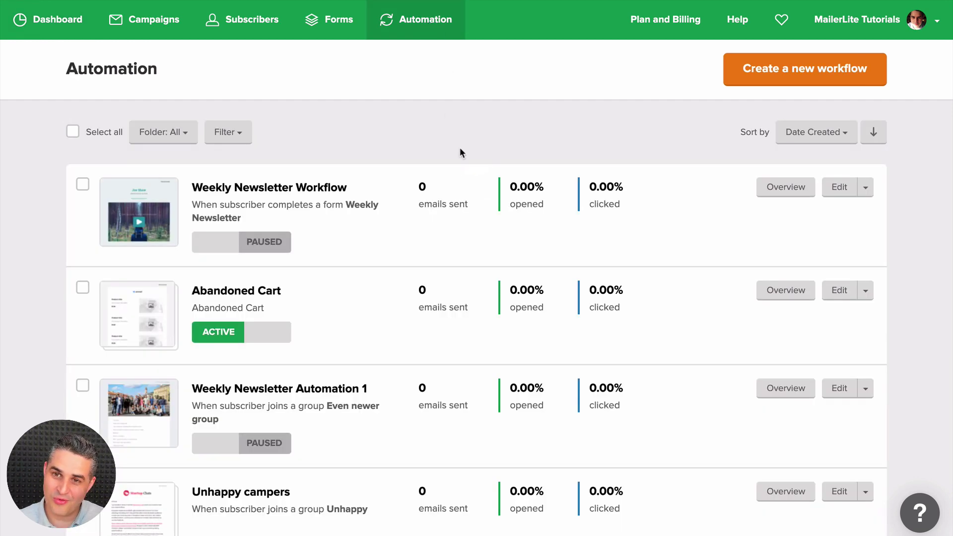
Step: Start a new workflow with a 'When subscriber completes a form' trigger on the Weekly Newsletter form
left_click(789, 74)
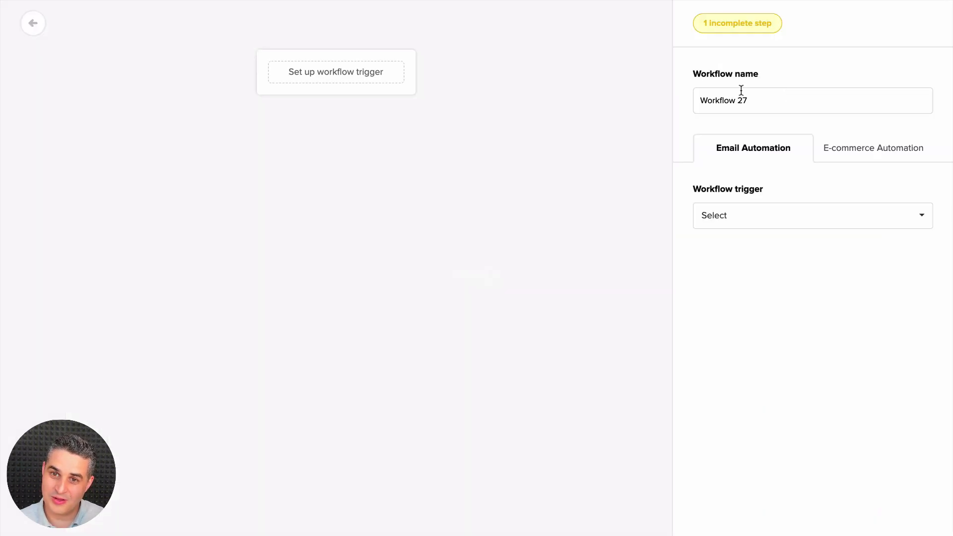
left_click(771, 218)
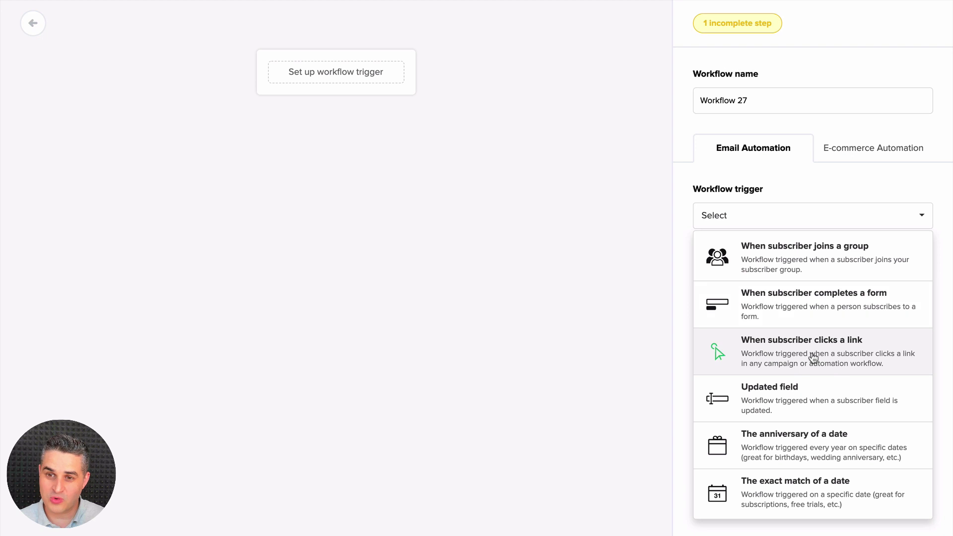
scroll(827, 342, "down", 1)
scroll(827, 343, "down", 2)
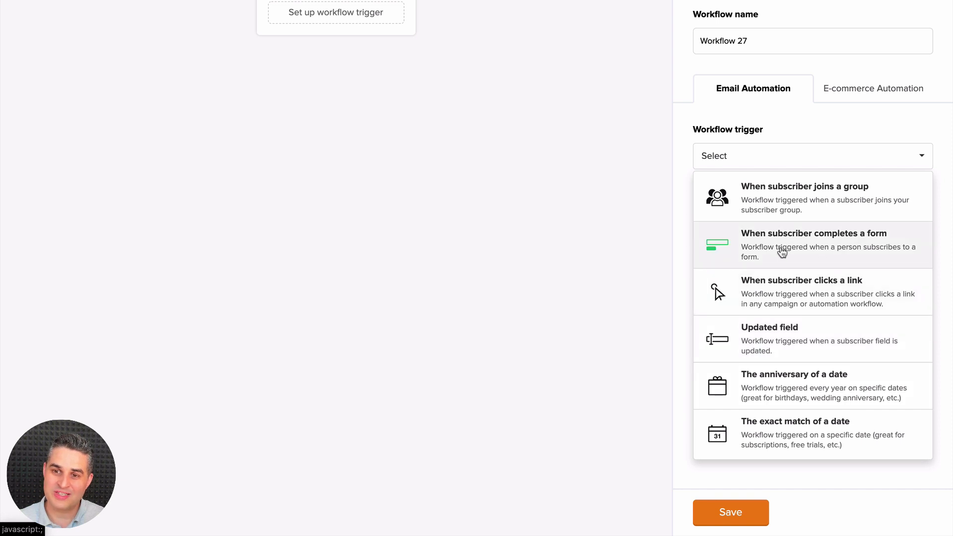
left_click(808, 252)
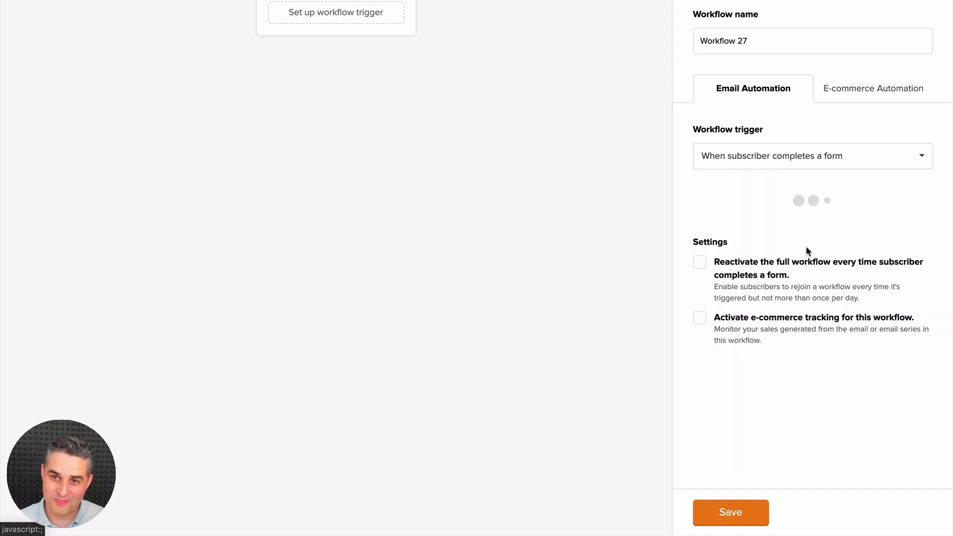
left_click(764, 230)
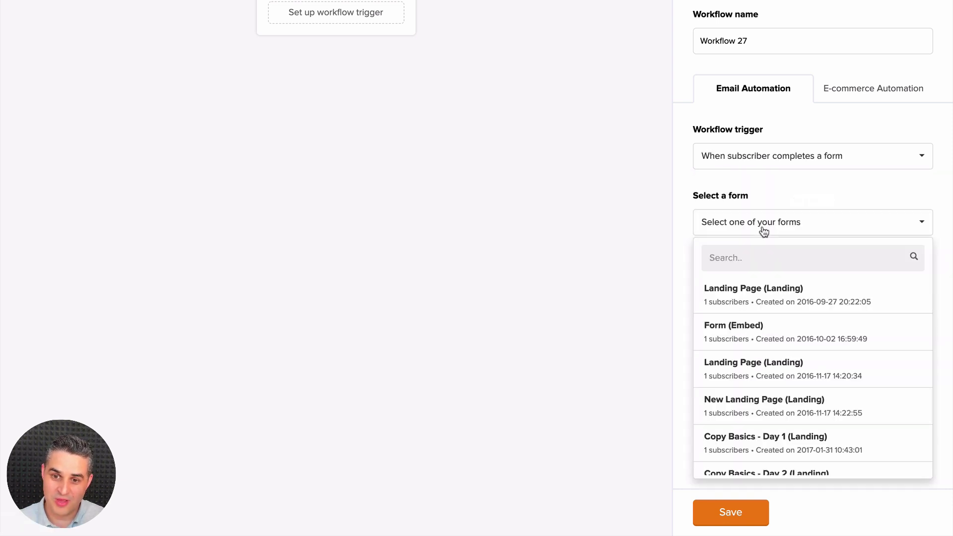
scroll(838, 388, "down", 5)
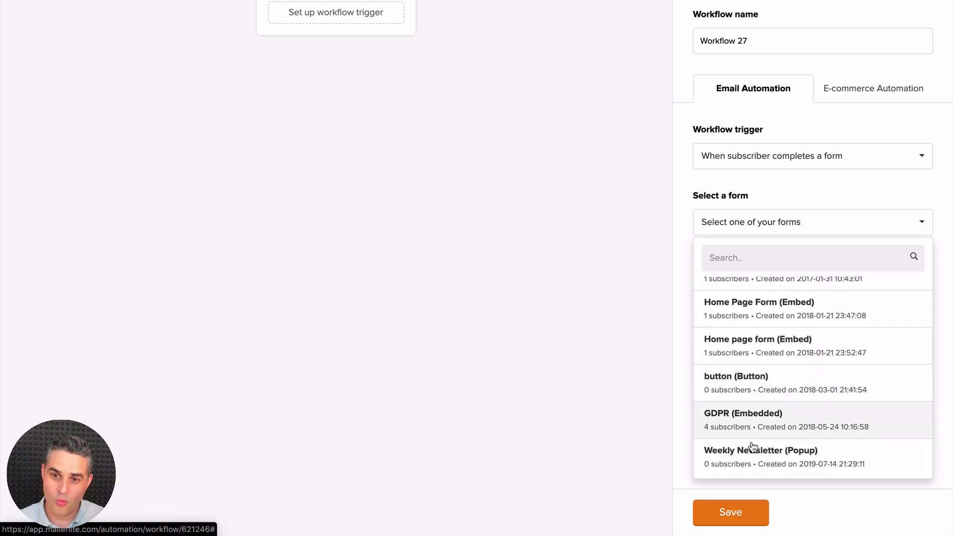
left_click(778, 454)
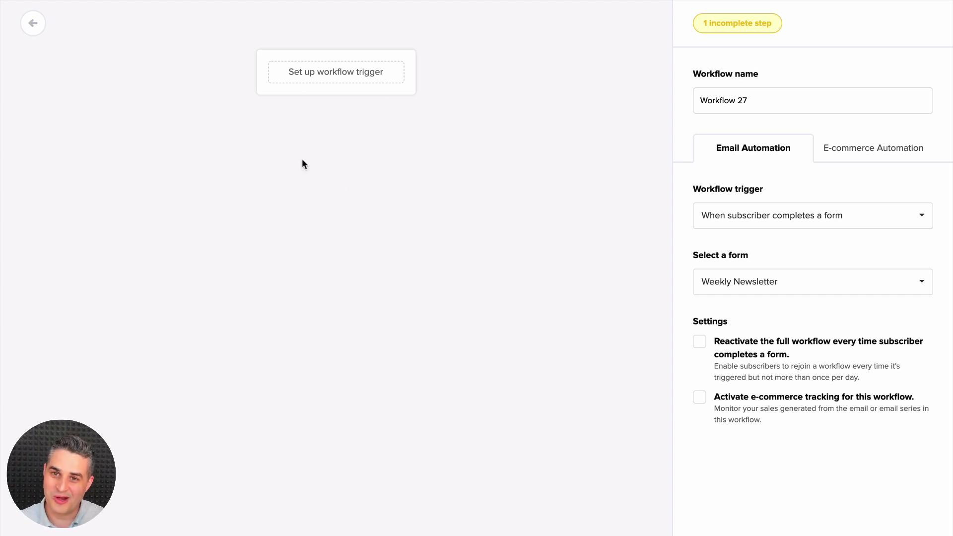
scroll(548, 428, "down", 2)
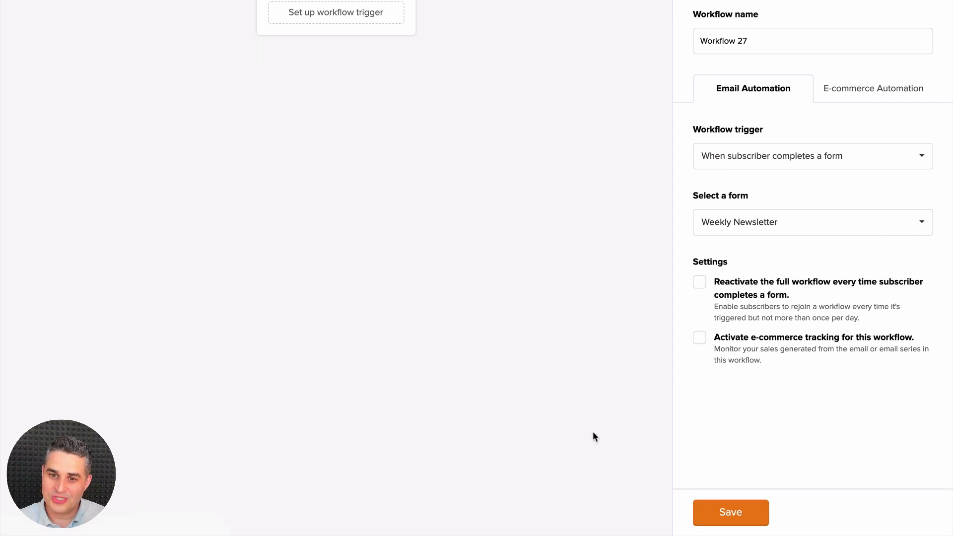
Step: Save the form trigger, add an Email step, and return to the Automation list
left_click(709, 510)
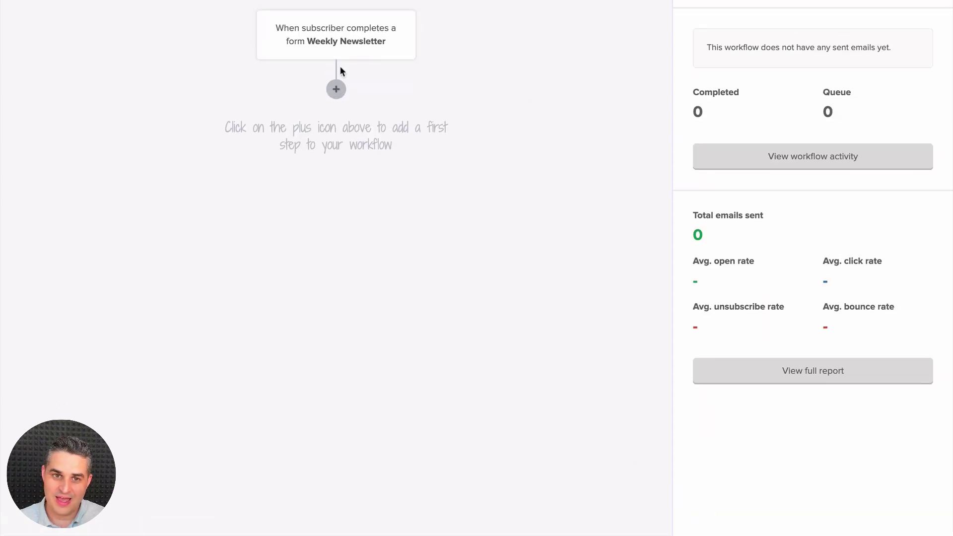
left_click(241, 220)
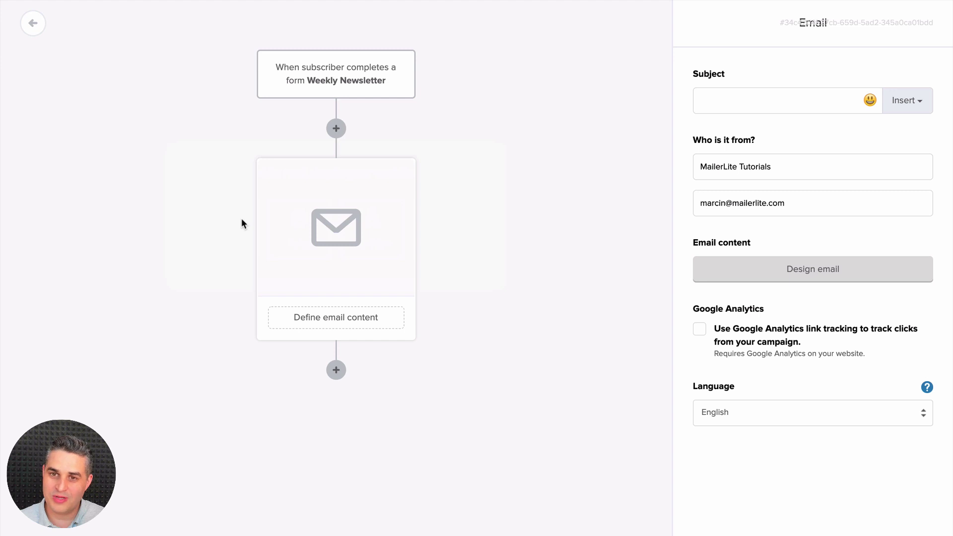
scroll(646, 149, "down", 2)
left_click(729, 503)
scroll(264, 65, "up", 2)
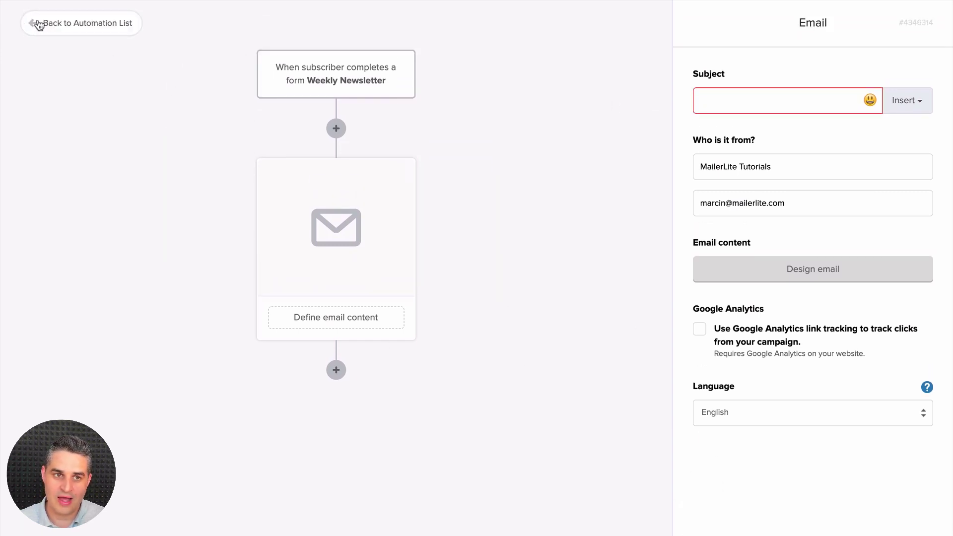
left_click(57, 33)
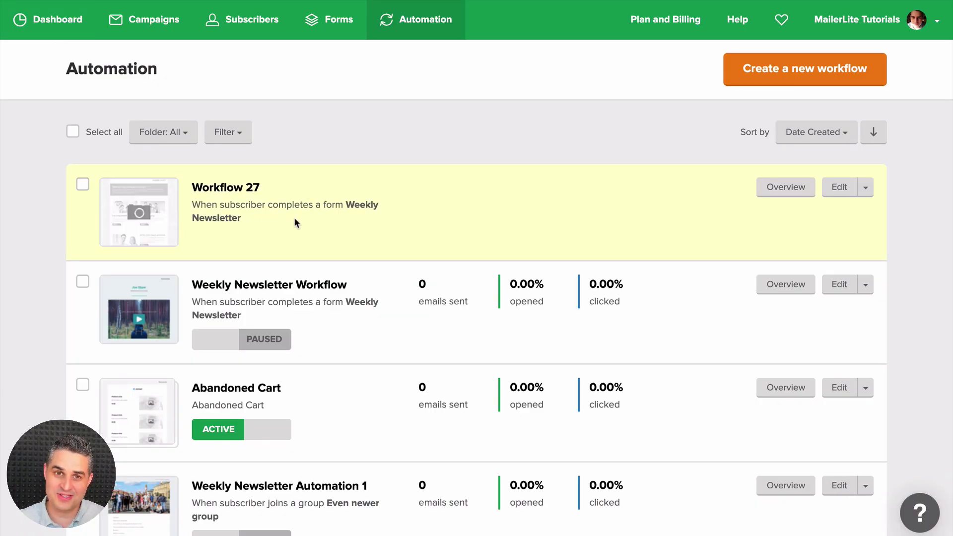
Step: Create a new automation from the Weekly Newsletter popup form's Automation tab
left_click(329, 28)
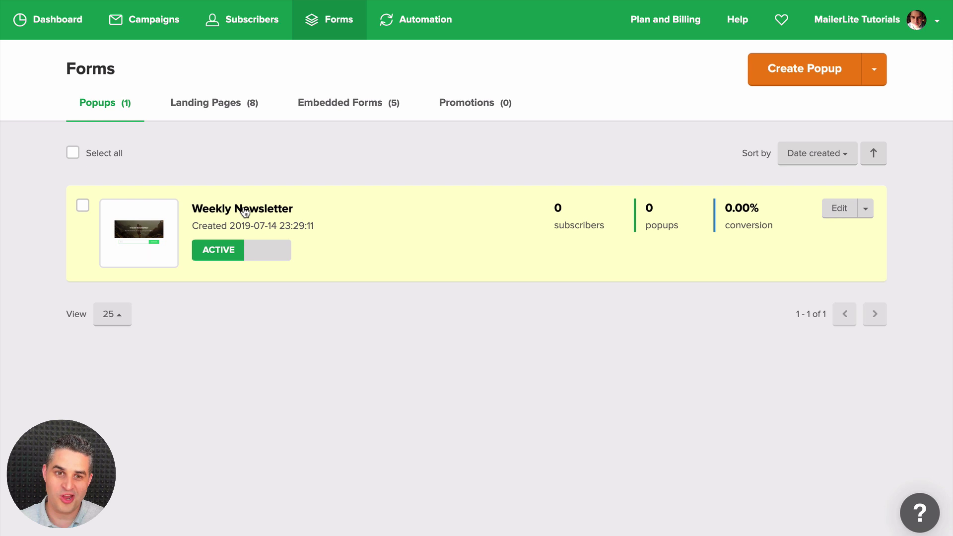
left_click(244, 211)
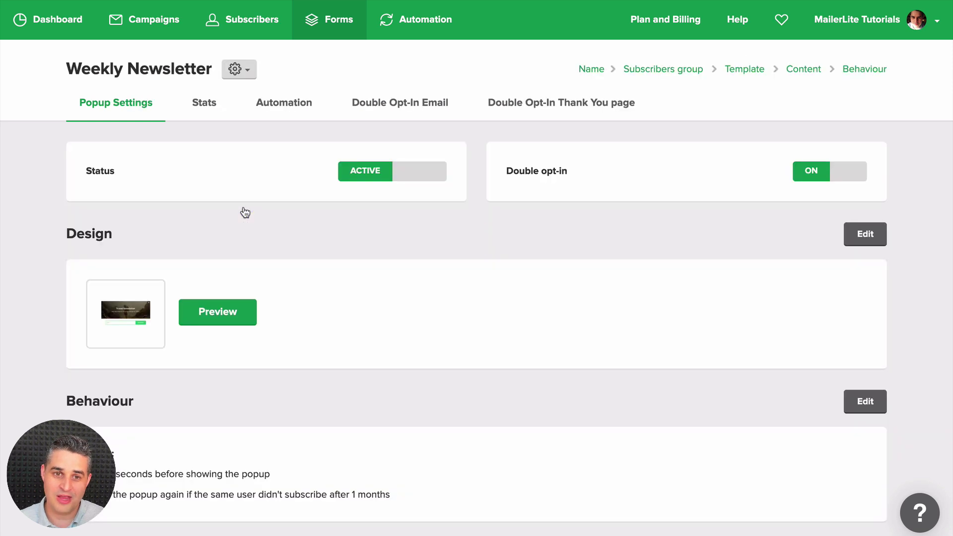
left_click(285, 108)
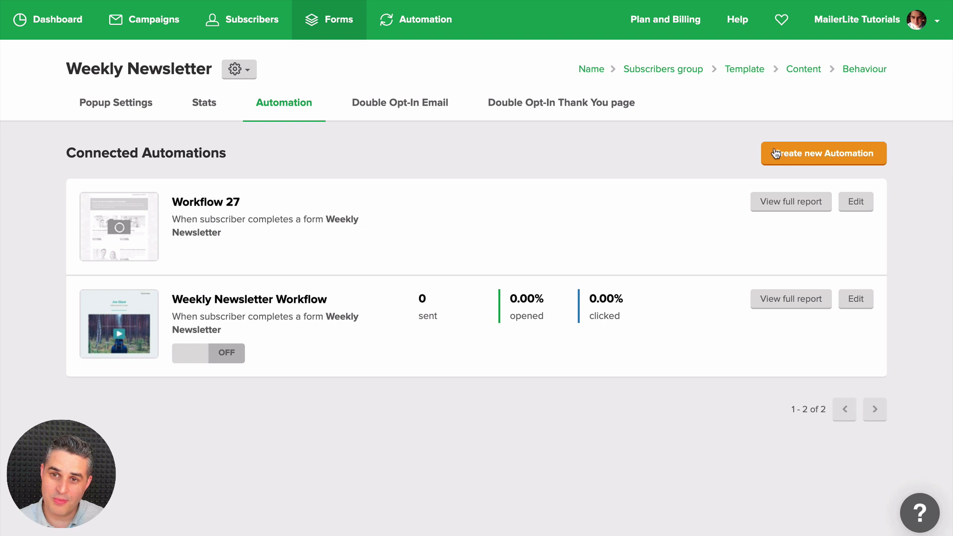
left_click(811, 155)
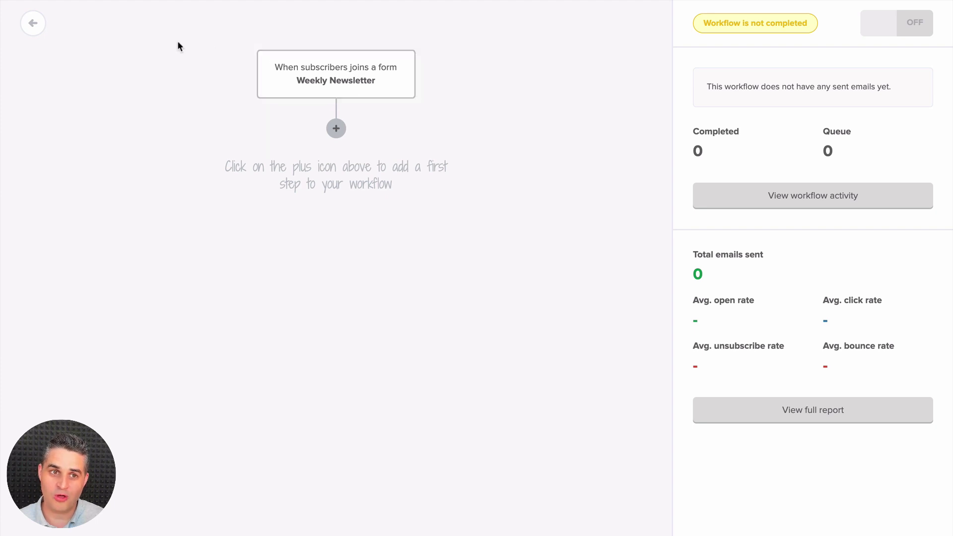
left_click(40, 25)
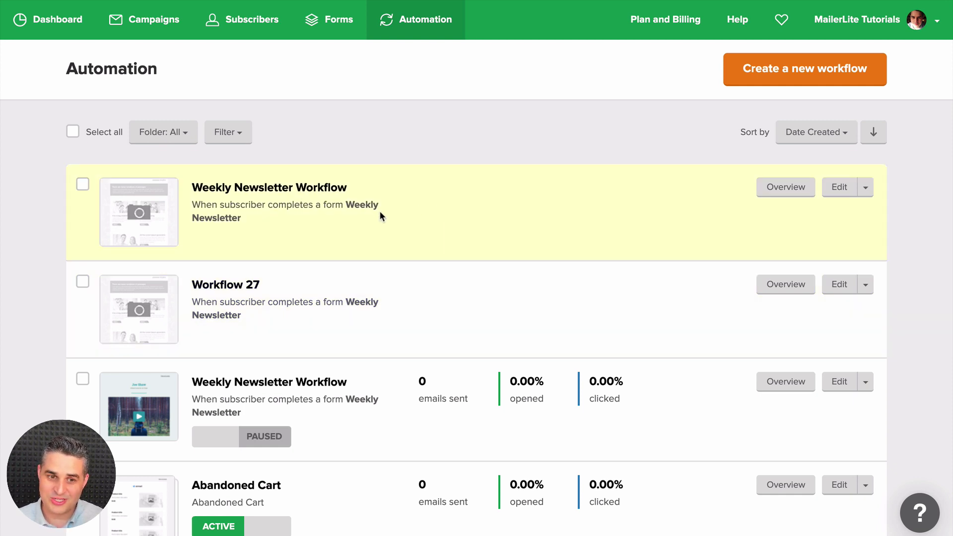
Step: Scroll down the workflow list to the Welcome! :) workflow
scroll(381, 214, "down", 7)
scroll(379, 217, "down", 5)
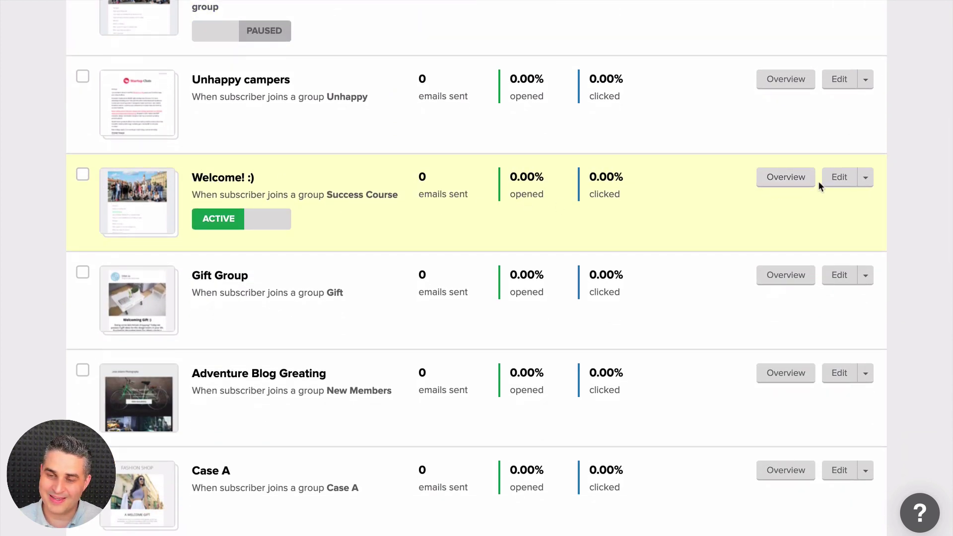
left_click(831, 183)
scroll(596, 255, "down", 2)
scroll(453, 338, "down", 3)
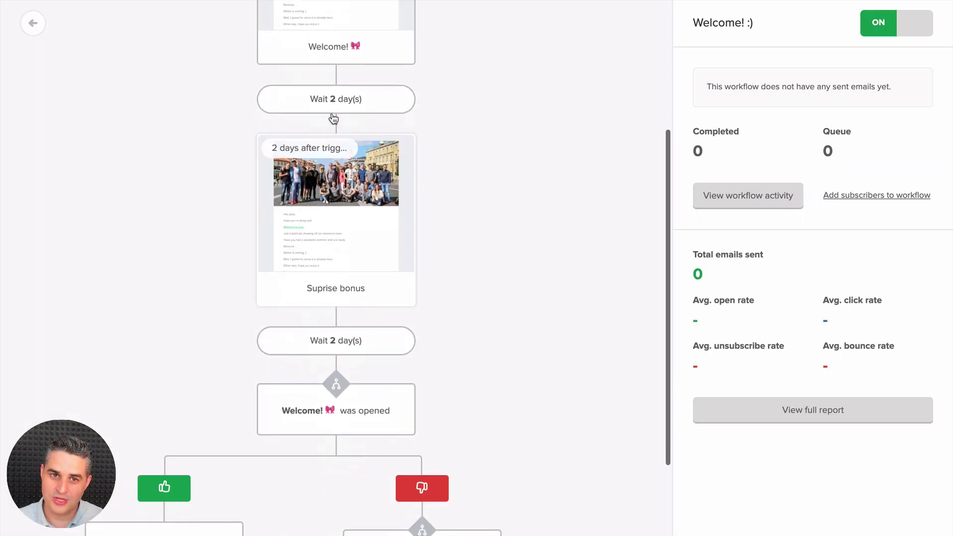
scroll(521, 253, "down", 4)
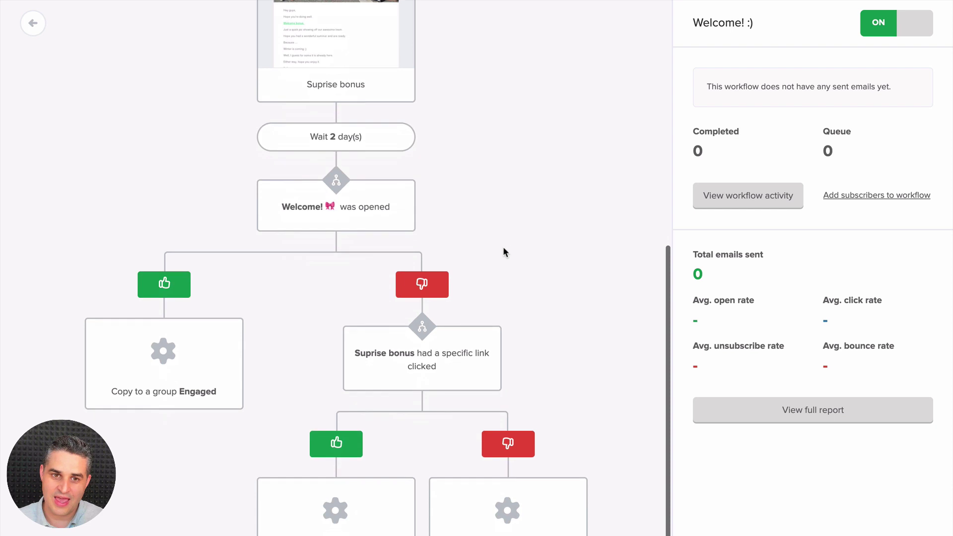
scroll(546, 139, "up", 2)
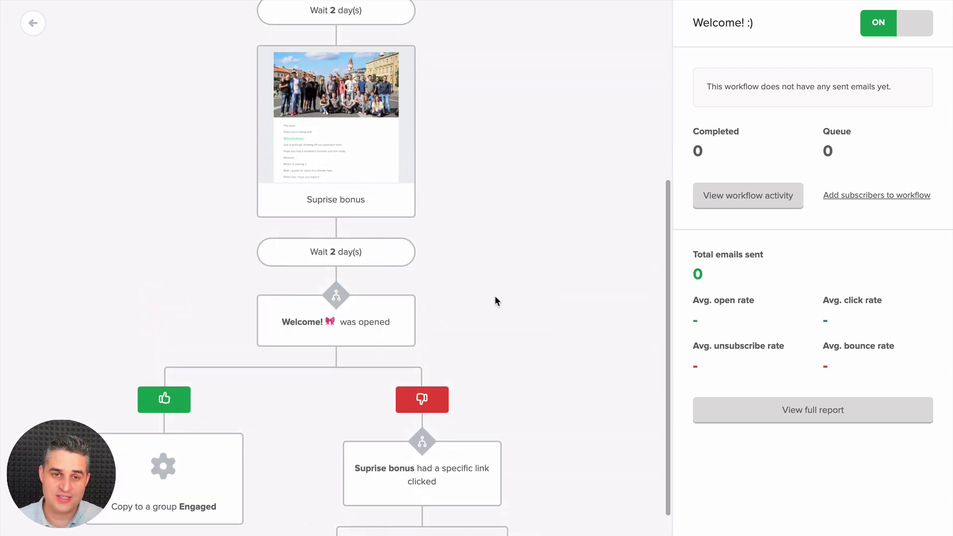
scroll(495, 293, "up", 3)
scroll(516, 248, "up", 1)
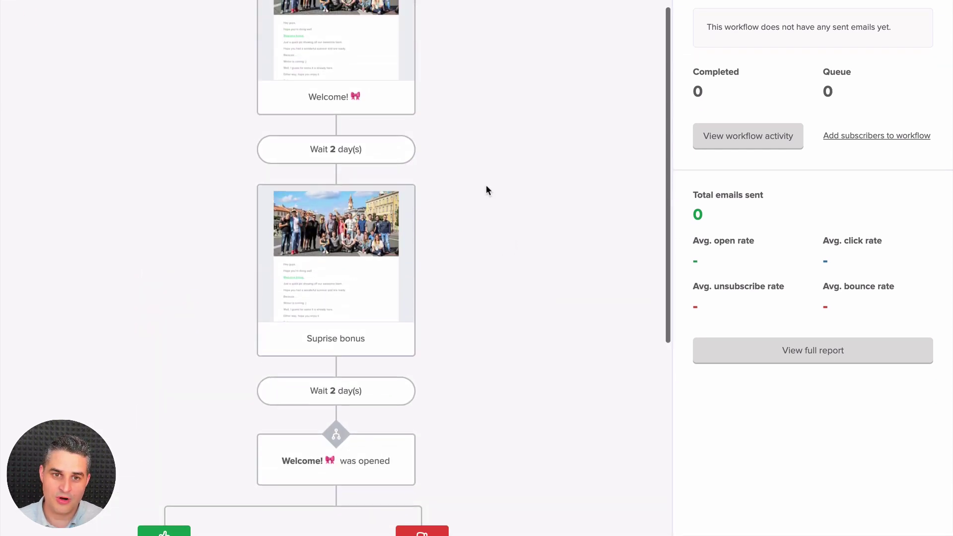
scroll(476, 129, "up", 2)
scroll(377, 174, "down", 1)
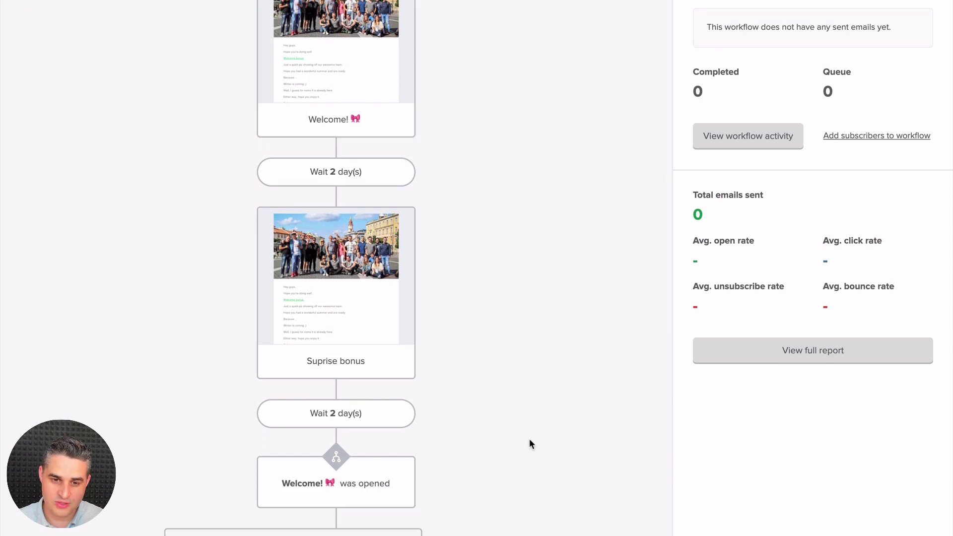
scroll(348, 75, "up", 1)
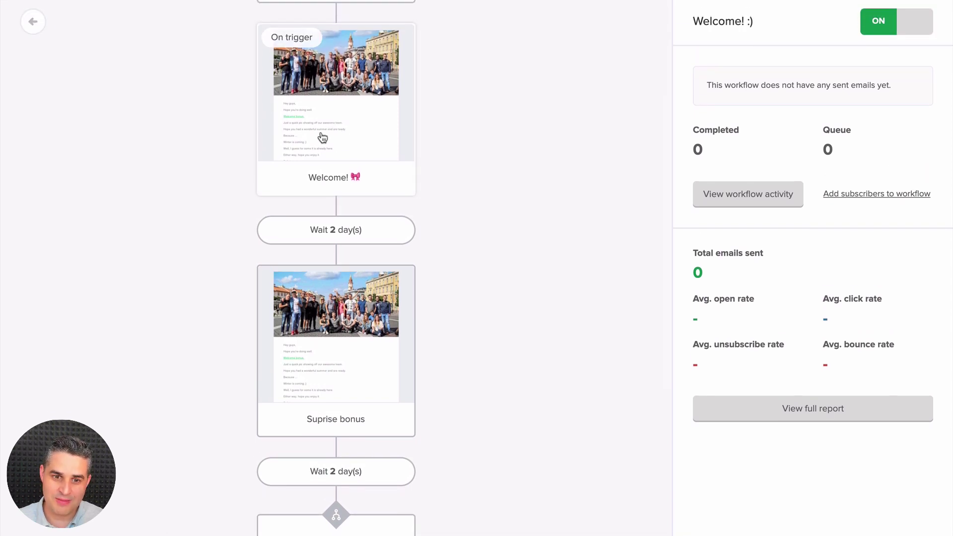
scroll(491, 268, "down", 3)
scroll(490, 270, "down", 1)
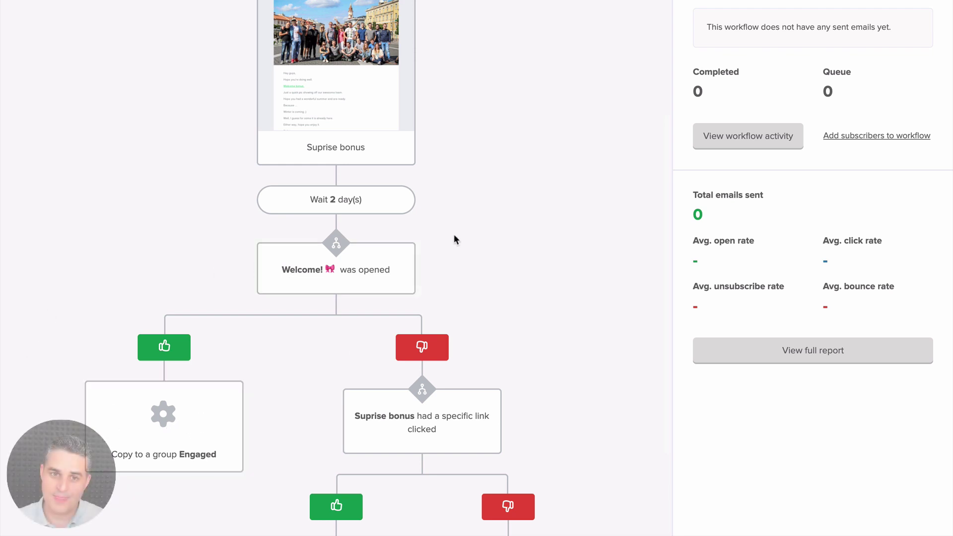
scroll(454, 239, "up", 1)
scroll(300, 124, "up", 4)
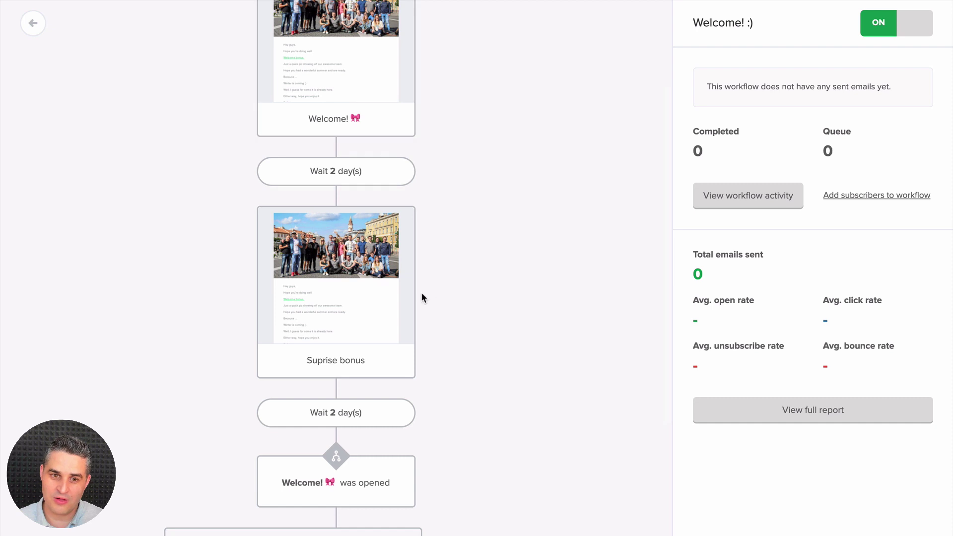
scroll(359, 353, "down", 3)
scroll(400, 431, "down", 1)
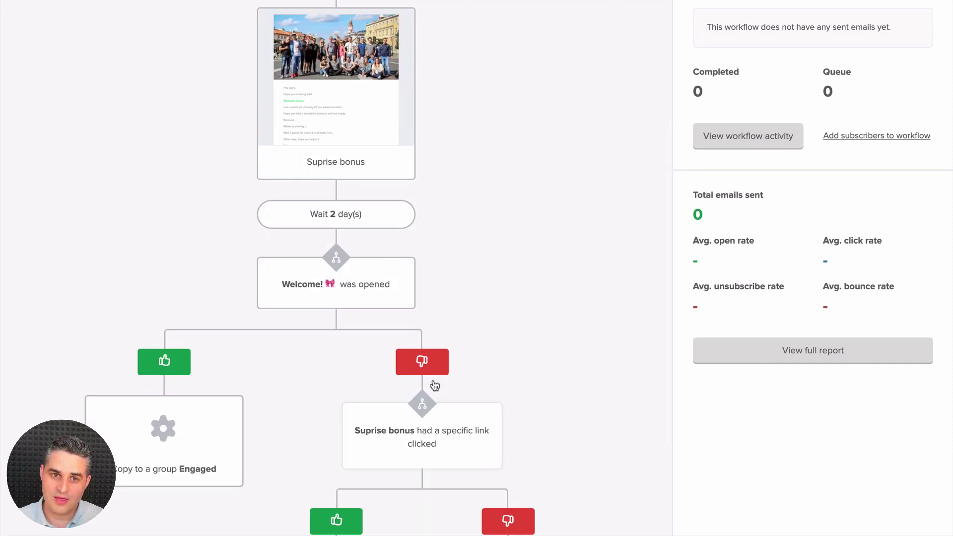
scroll(457, 352, "up", 3)
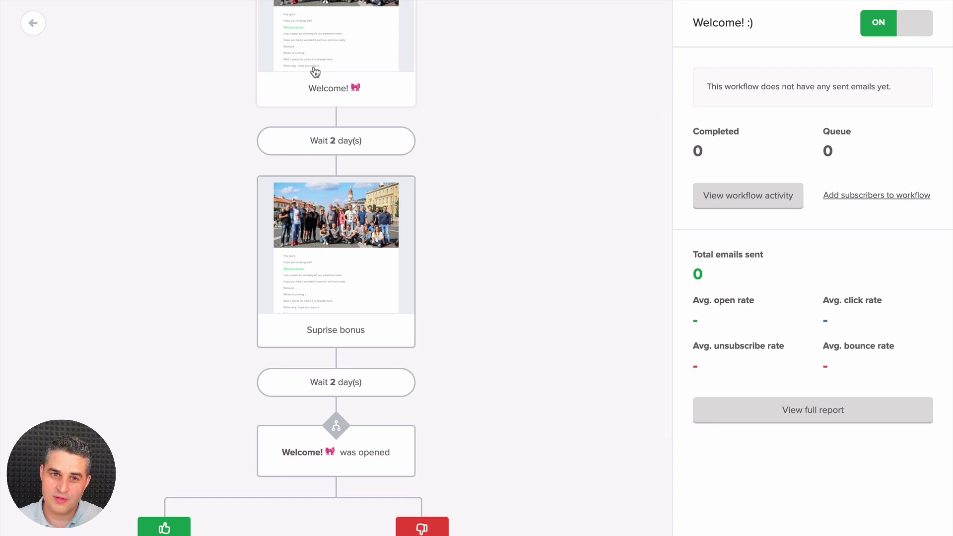
scroll(279, 258, "down", 3)
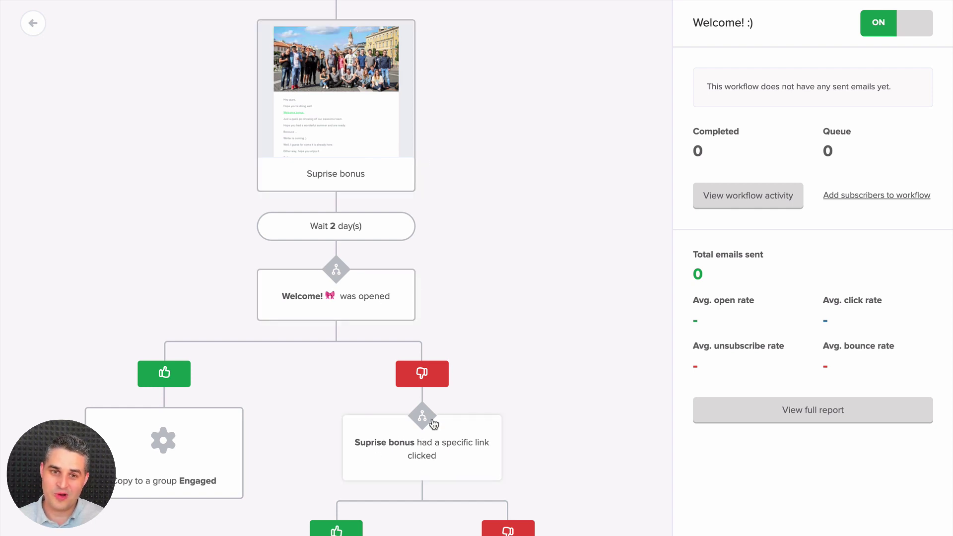
Step: Add a second Workflow activity rule to the branch: Suprise bonus was opened
left_click(332, 301)
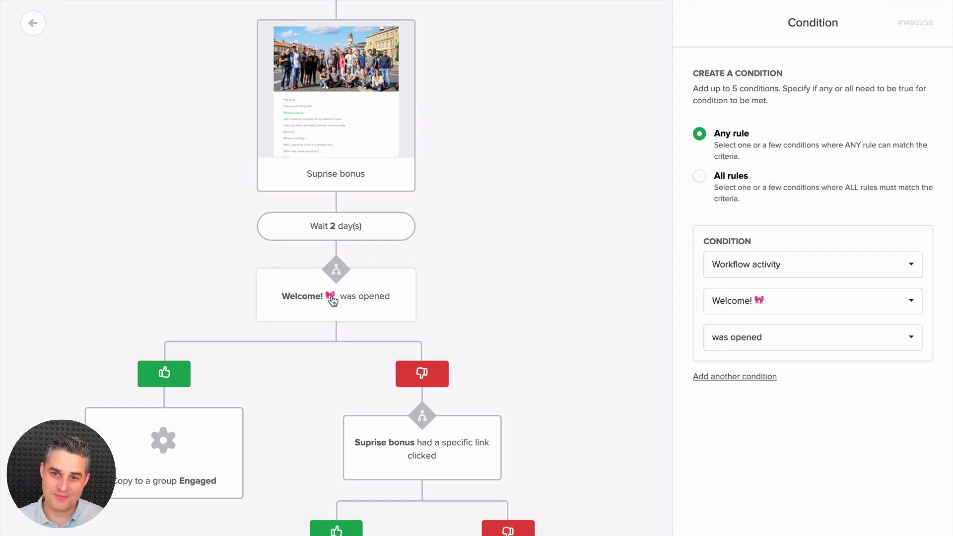
left_click(720, 377)
left_click(770, 442)
scroll(770, 422, "down", 2)
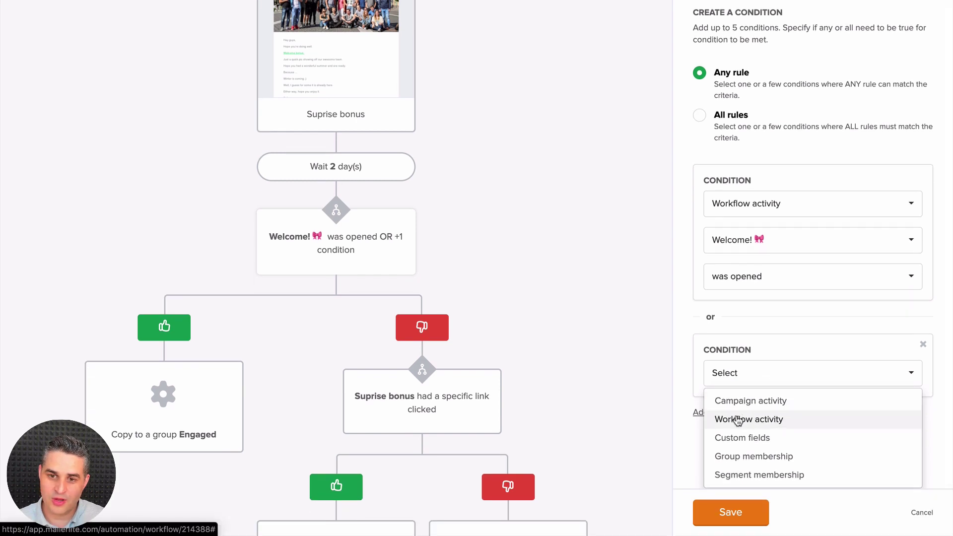
left_click(744, 420)
scroll(747, 417, "down", 1)
left_click(777, 401)
scroll(794, 400, "down", 1)
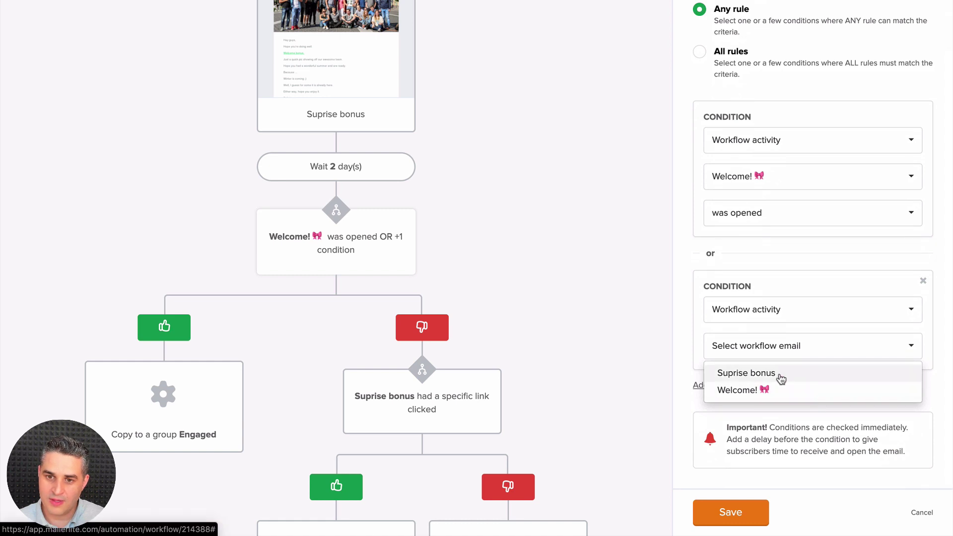
left_click(756, 375)
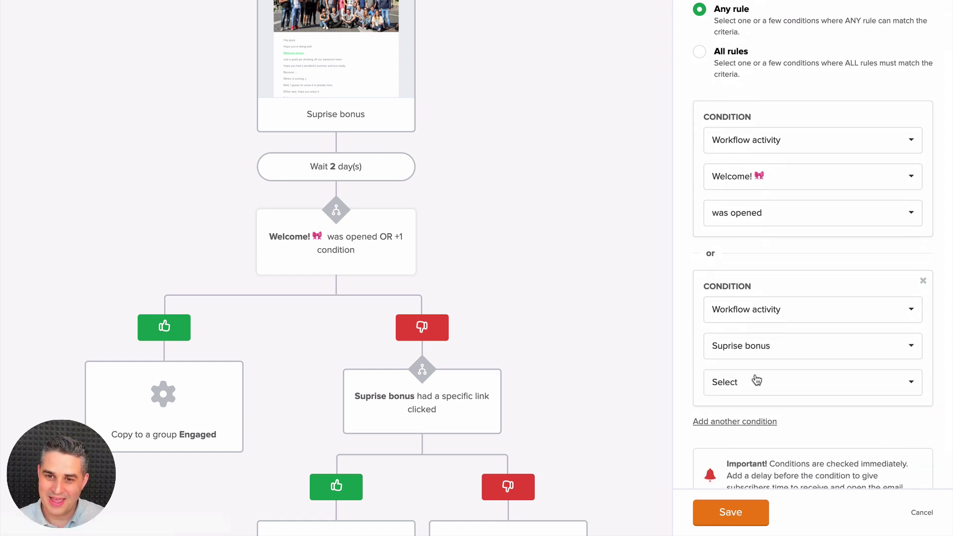
left_click(756, 380)
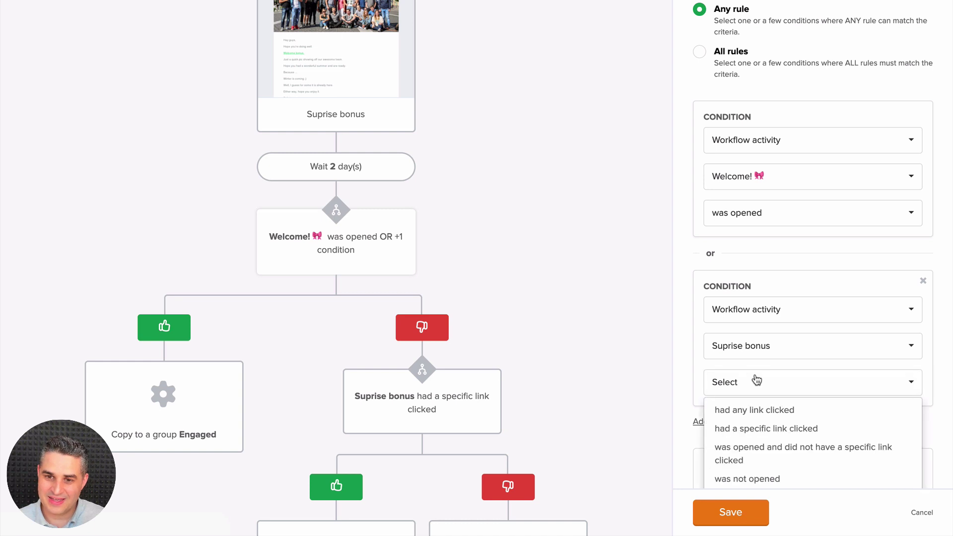
scroll(767, 412, "down", 1)
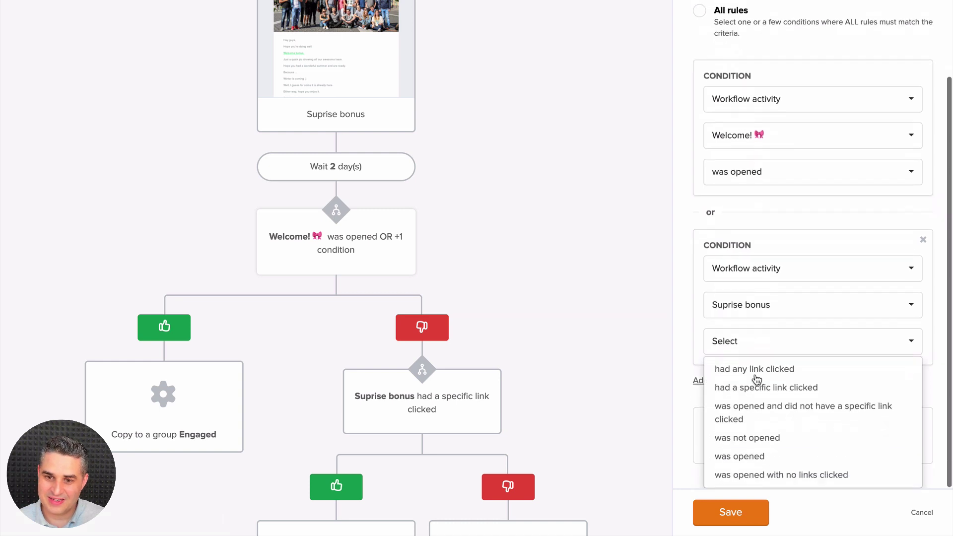
left_click(760, 456)
Step: Require all rules to match and save the branch condition
scroll(820, 353, "up", 1)
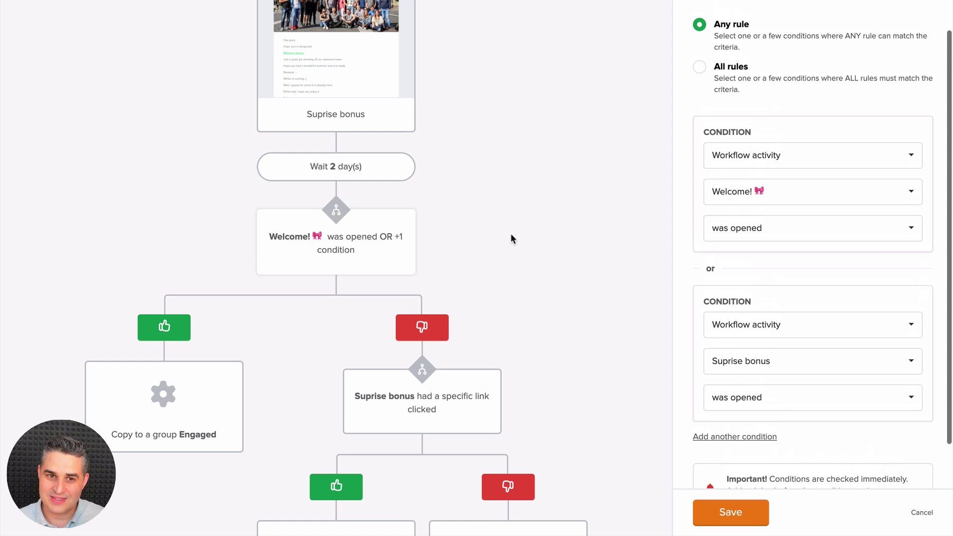
scroll(510, 233, "up", 5)
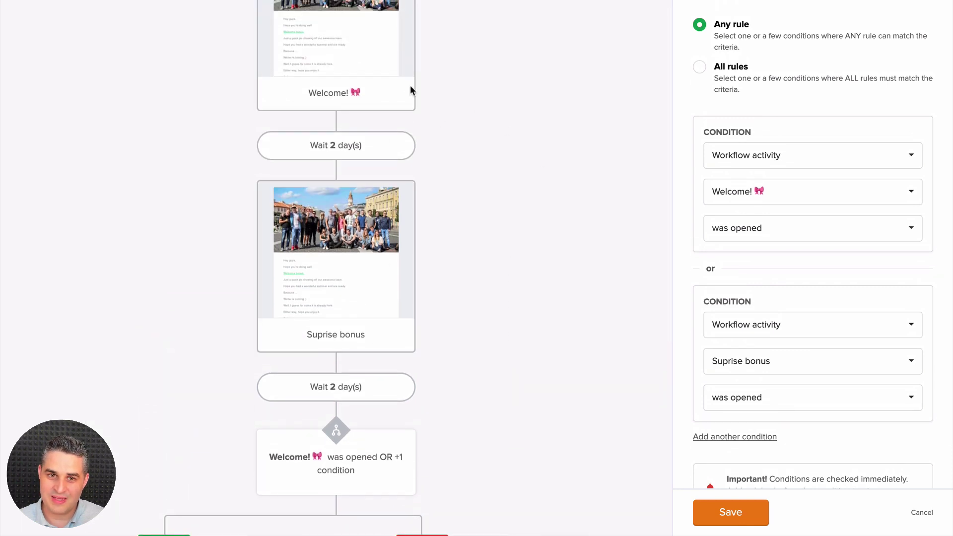
scroll(427, 248, "down", 3)
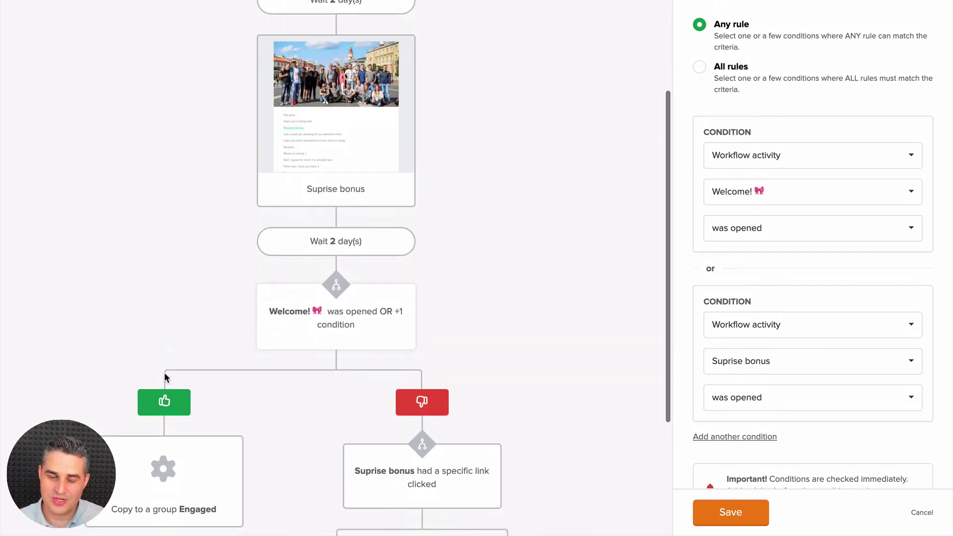
scroll(275, 358, "down", 4)
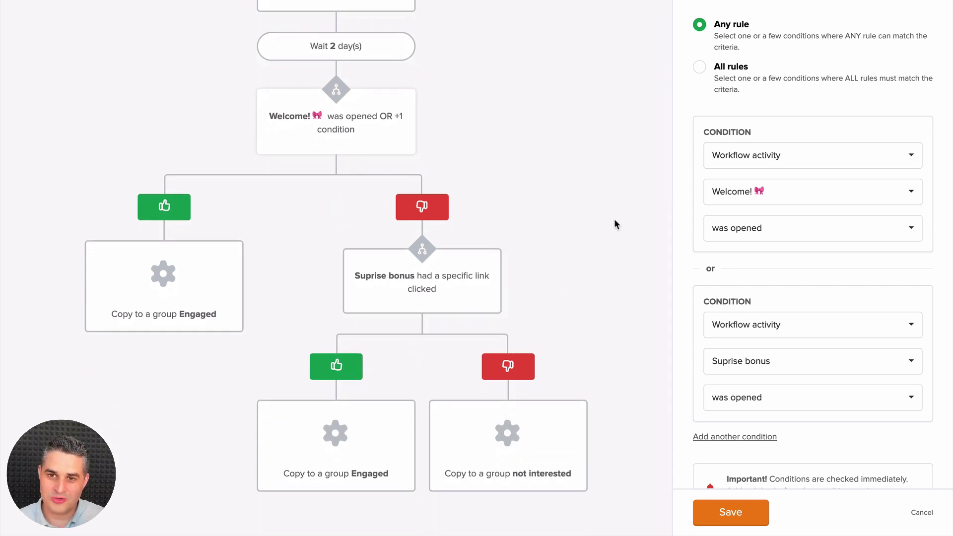
scroll(746, 168, "up", 2)
scroll(606, 161, "up", 10)
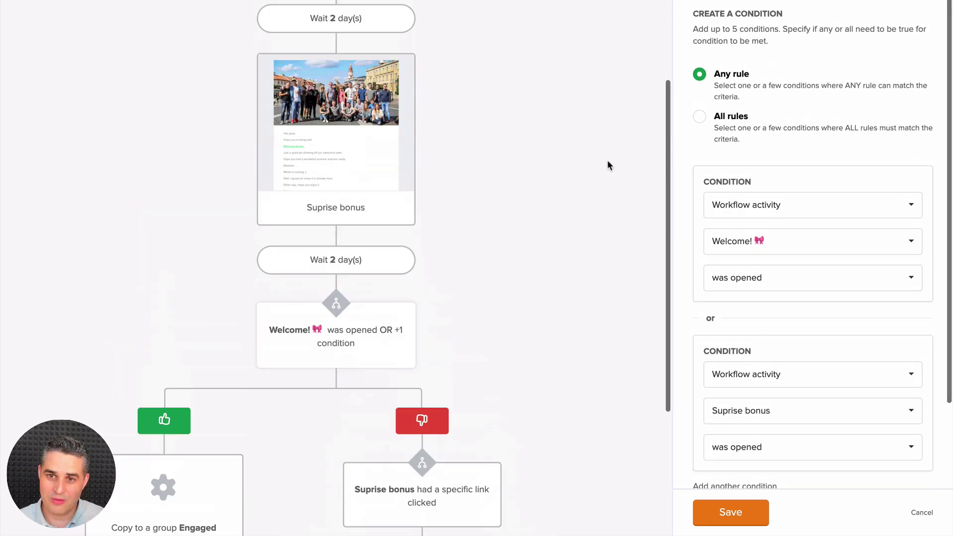
left_click(698, 119)
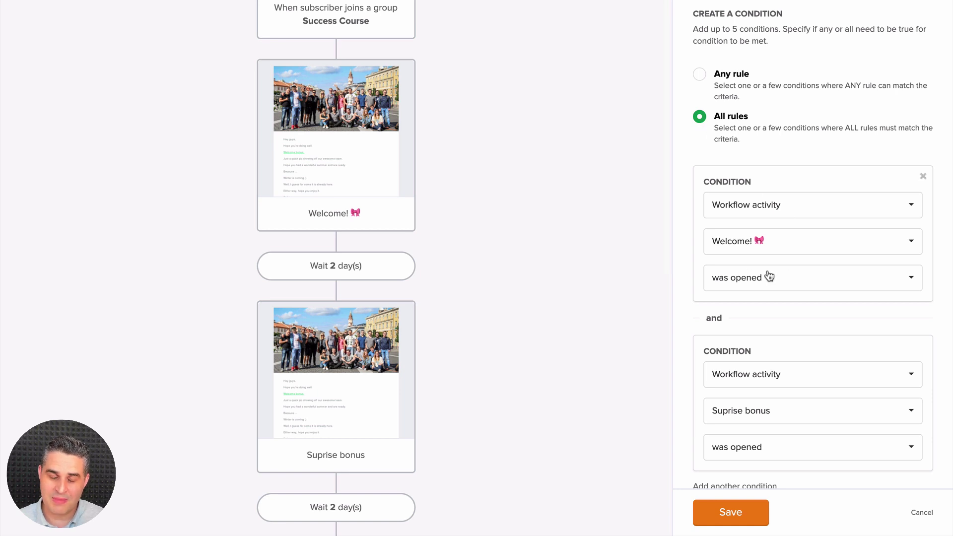
scroll(761, 276, "down", 3)
scroll(512, 353, "down", 8)
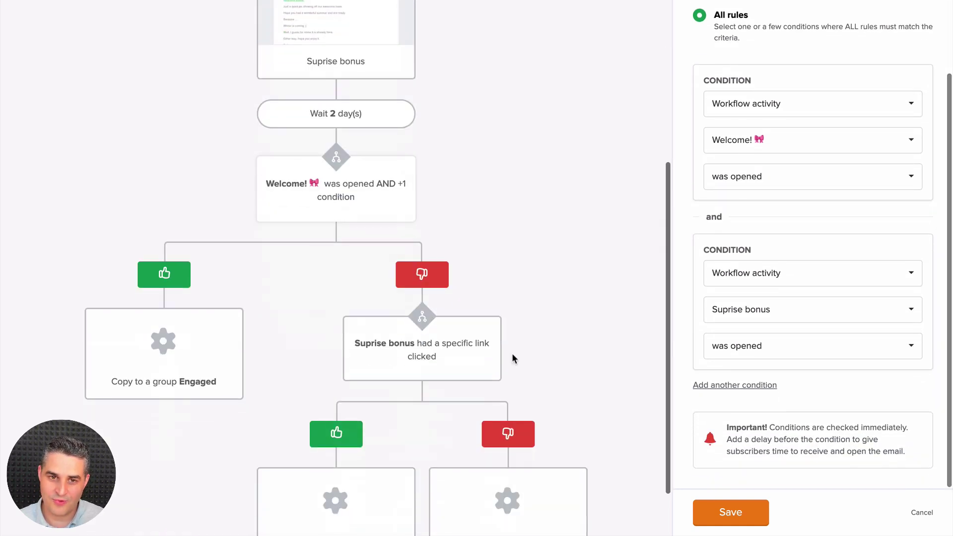
left_click(727, 512)
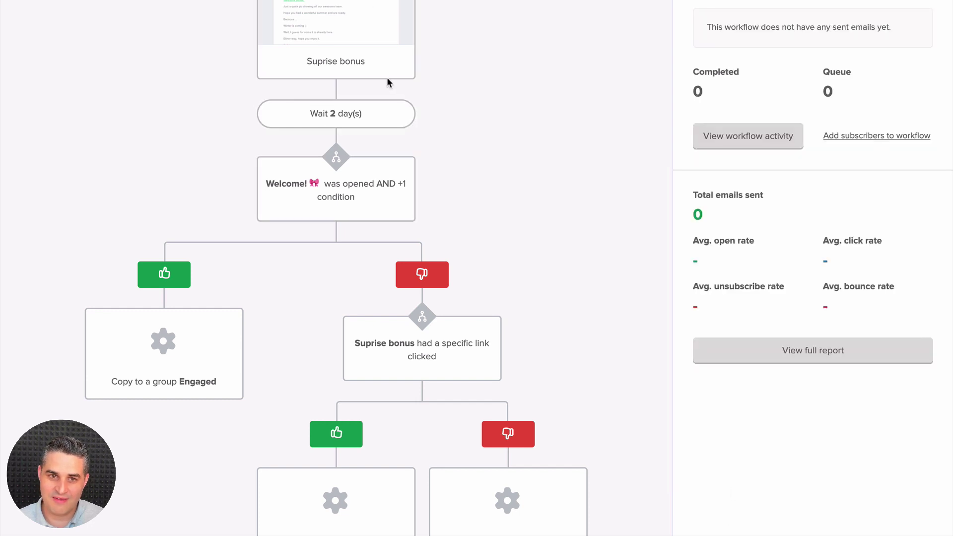
scroll(386, 85, "up", 3)
scroll(389, 83, "up", 2)
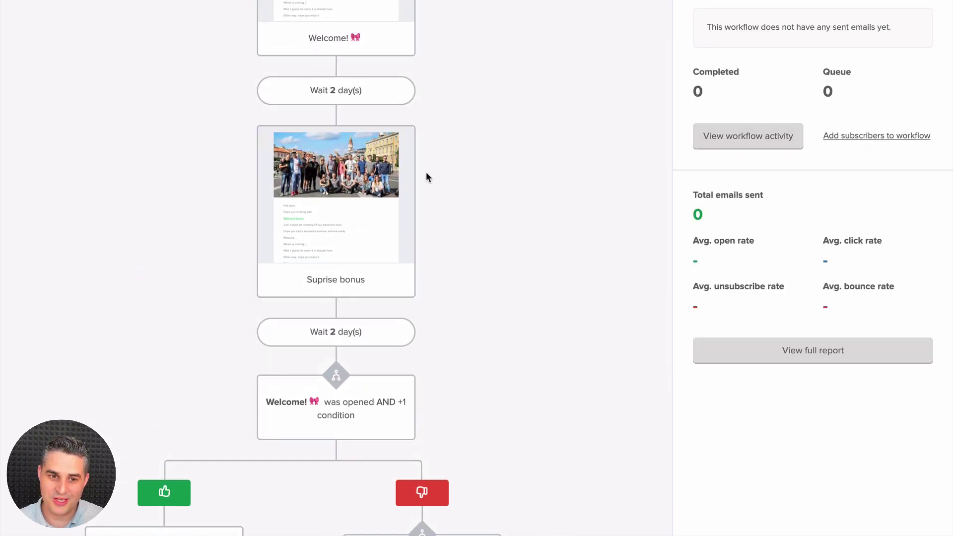
scroll(426, 174, "down", 5)
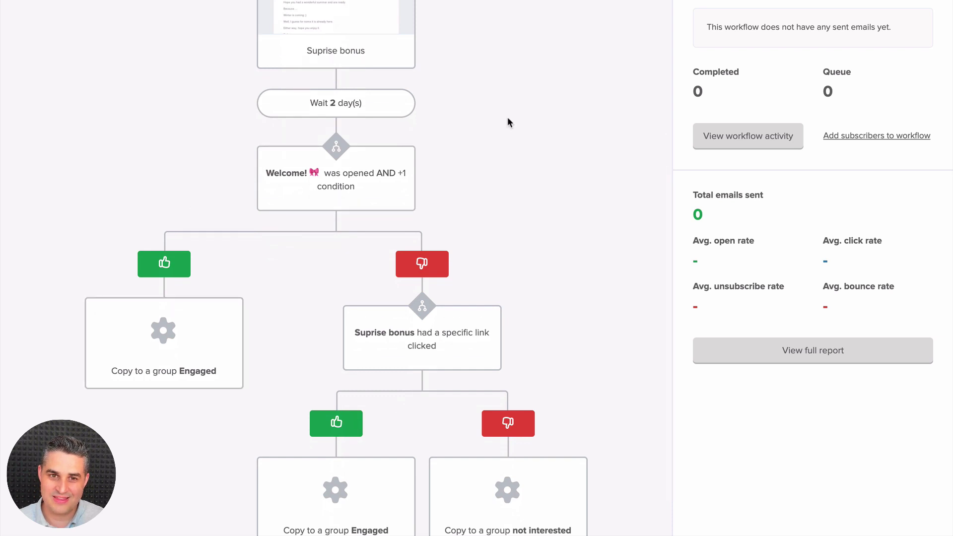
scroll(508, 117, "up", 6)
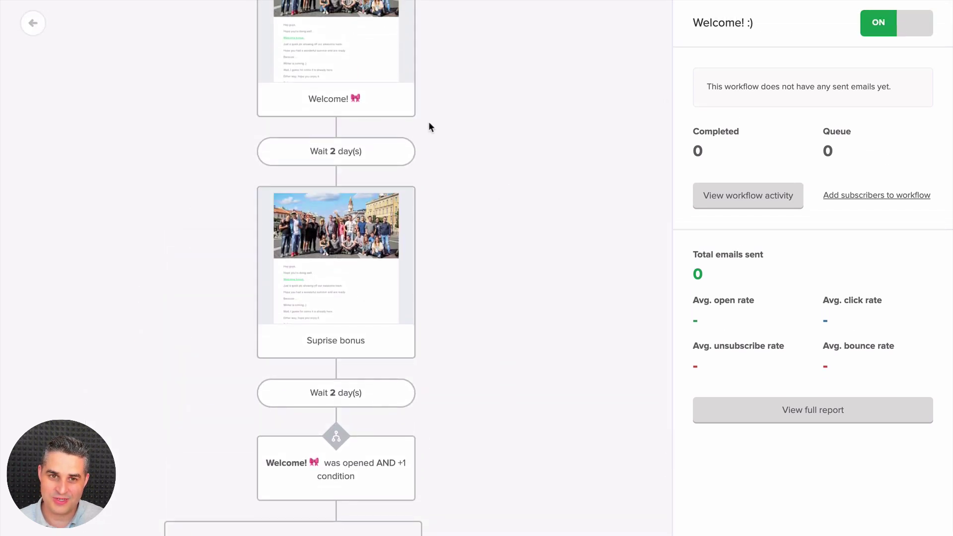
scroll(476, 210, "down", 5)
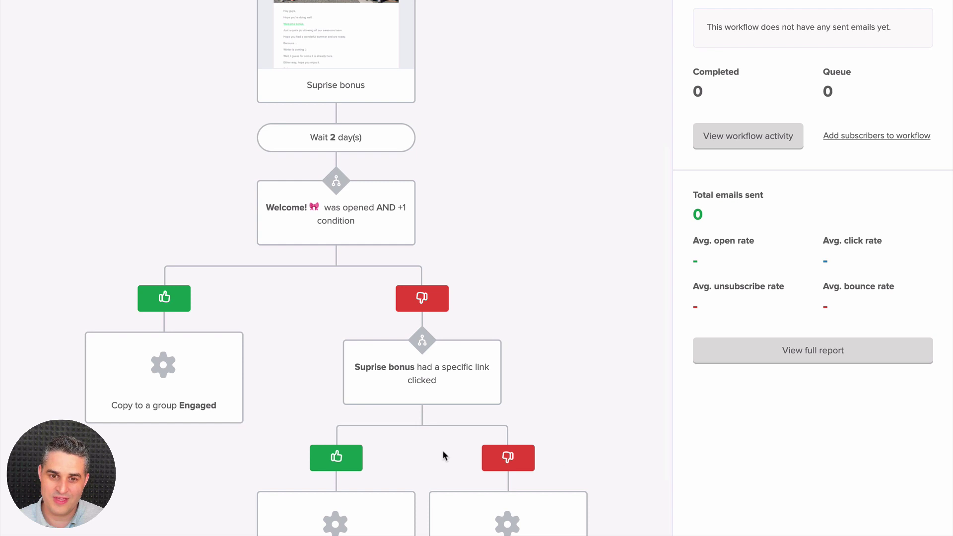
scroll(541, 318, "down", 2)
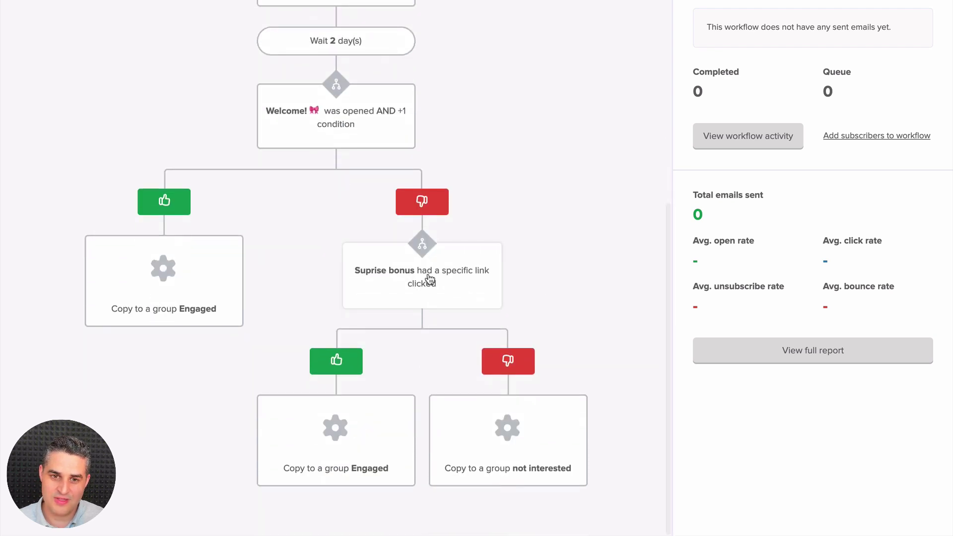
scroll(815, 140, "up", 1)
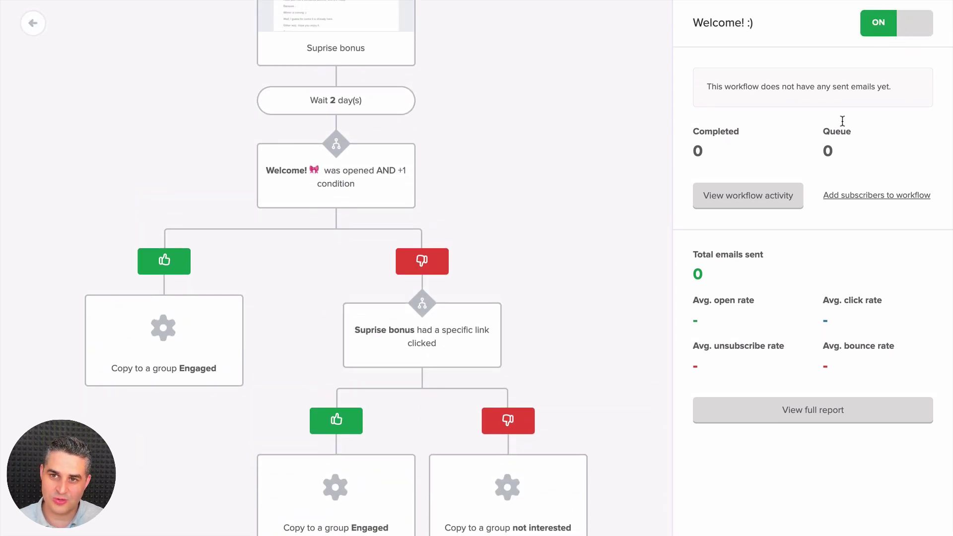
Step: Turn the Welcome! :) workflow OFF and look over its now-editable steps
left_click(888, 27)
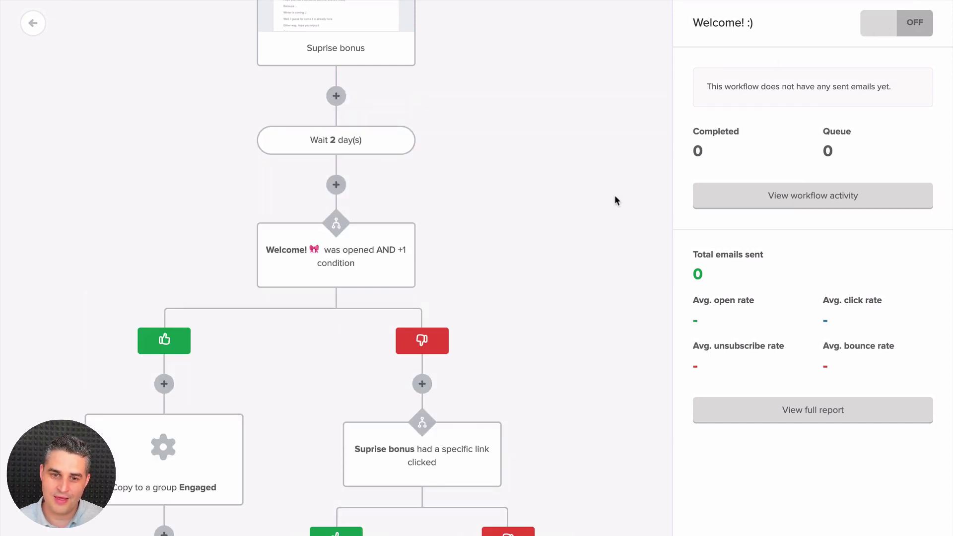
scroll(562, 283, "down", 2)
mouse_move(489, 318)
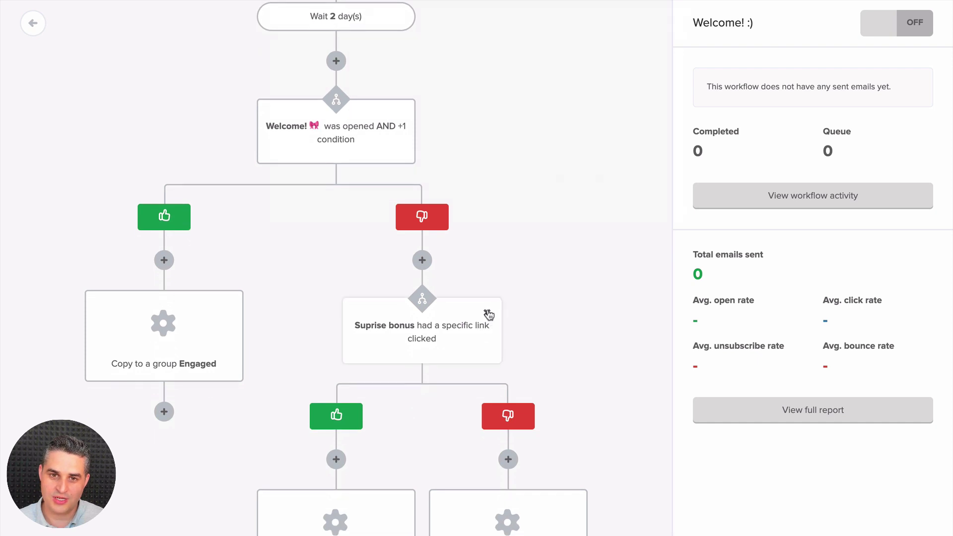
scroll(528, 289, "down", 1)
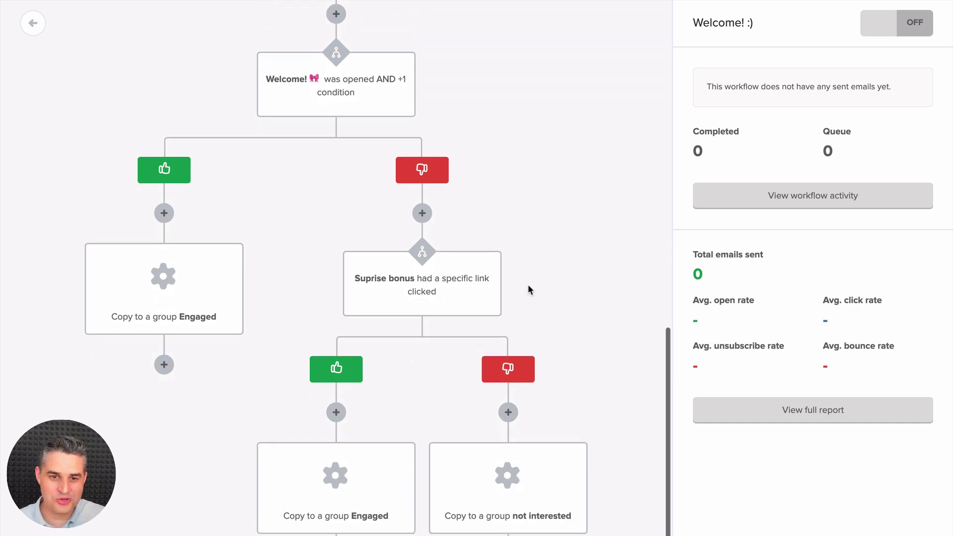
scroll(529, 290, "down", 1)
mouse_move(388, 293)
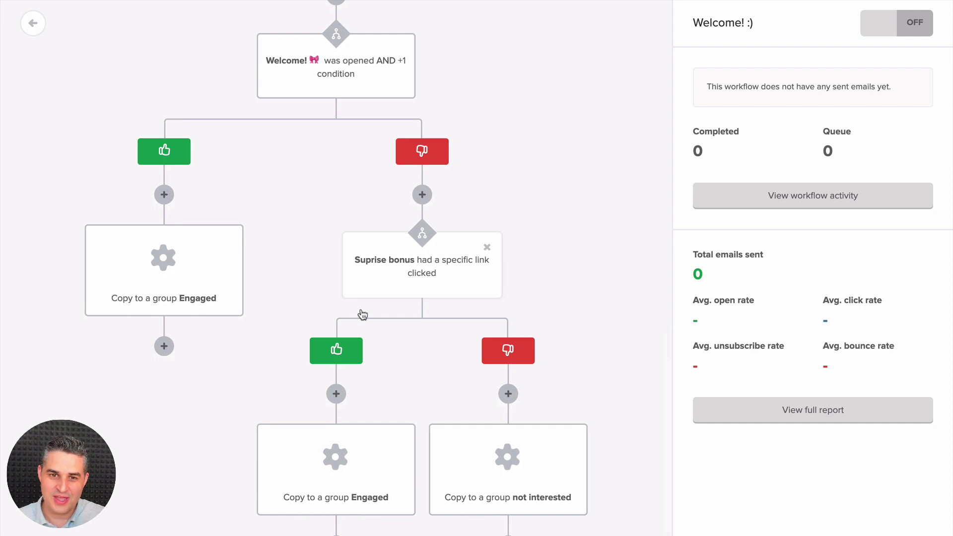
scroll(401, 300, "up", 3)
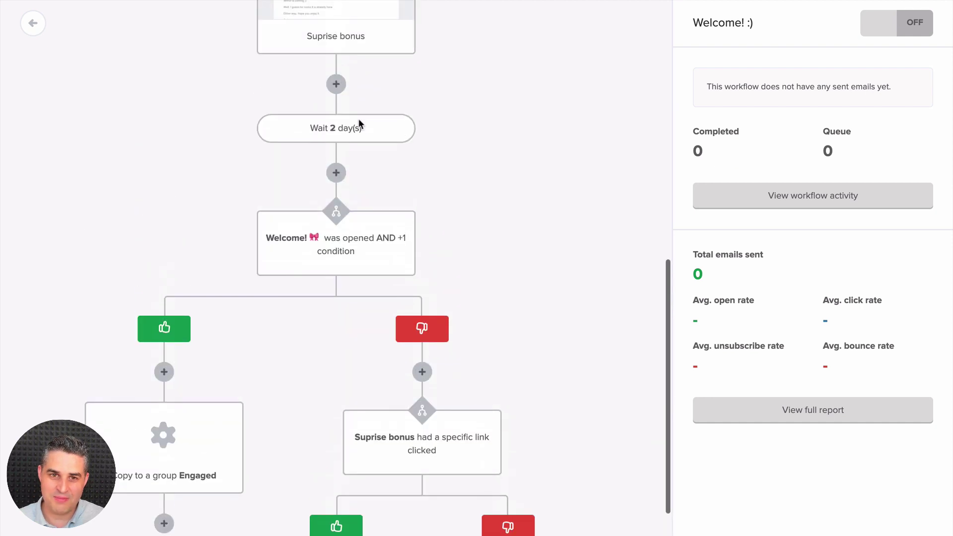
scroll(490, 210, "down", 1)
scroll(490, 210, "down", 4)
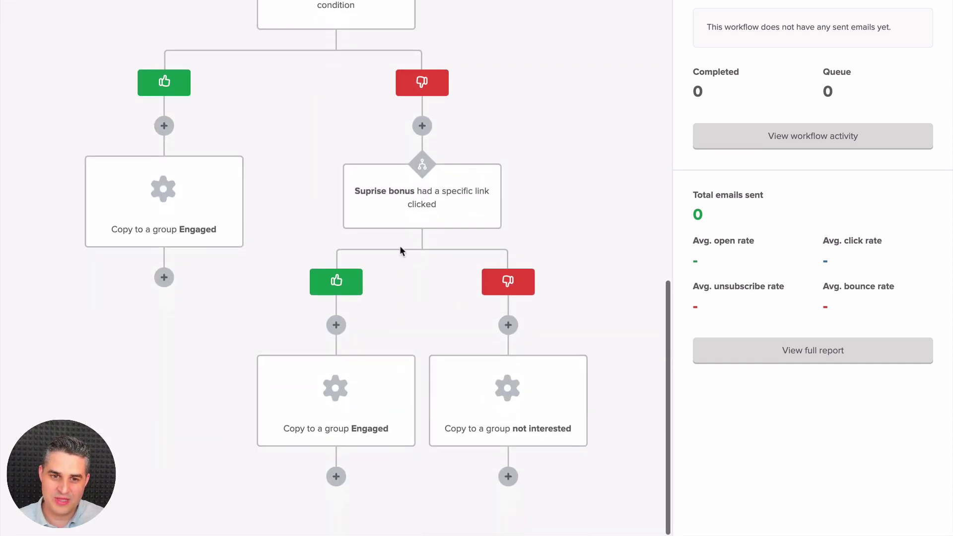
mouse_move(392, 406)
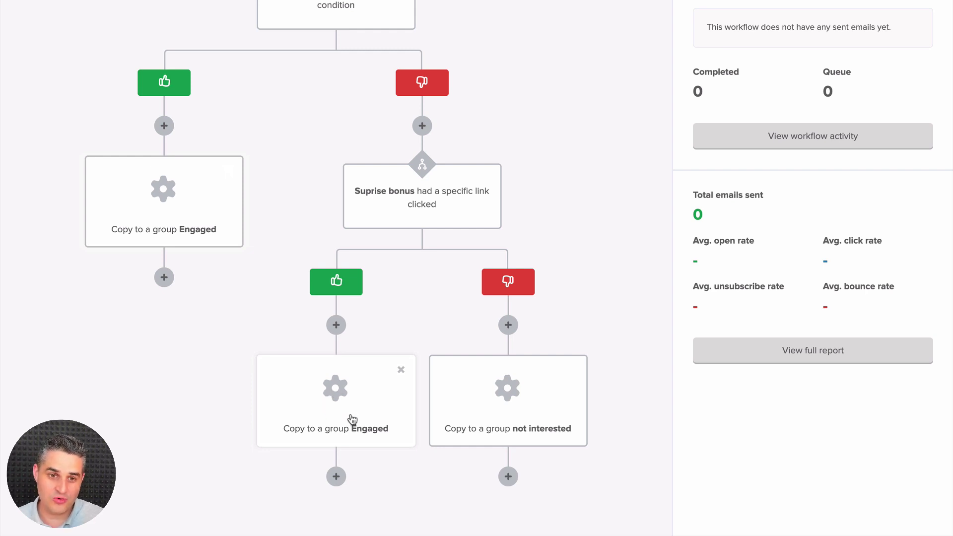
Step: Change the Suprise bonus YES-branch step to 'Move to another step' targeting action 'Copy to a group Engaged'
left_click(335, 393)
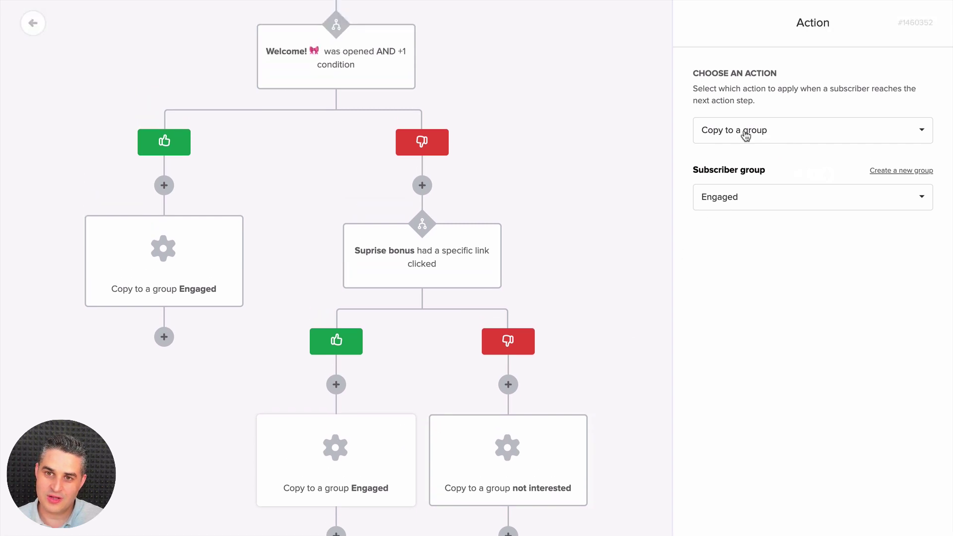
left_click(789, 79)
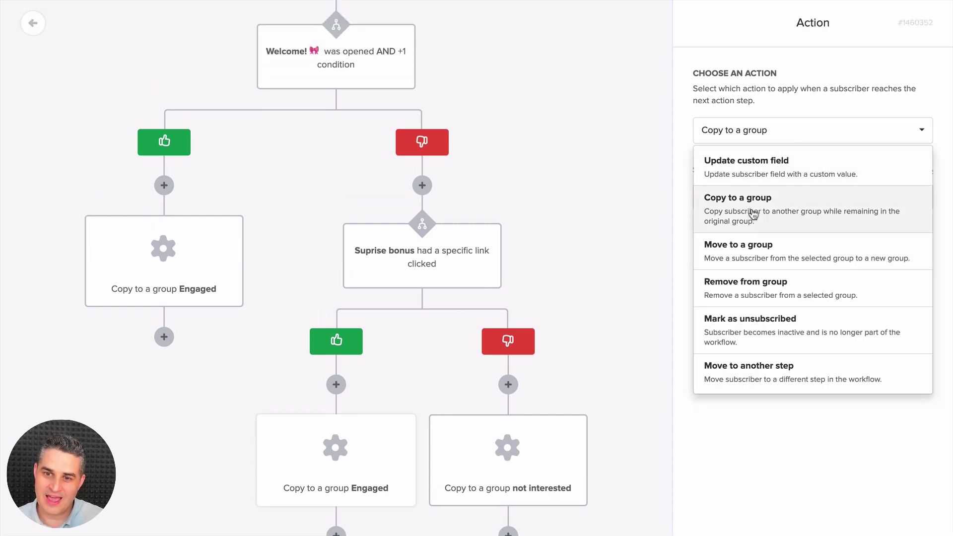
left_click(745, 370)
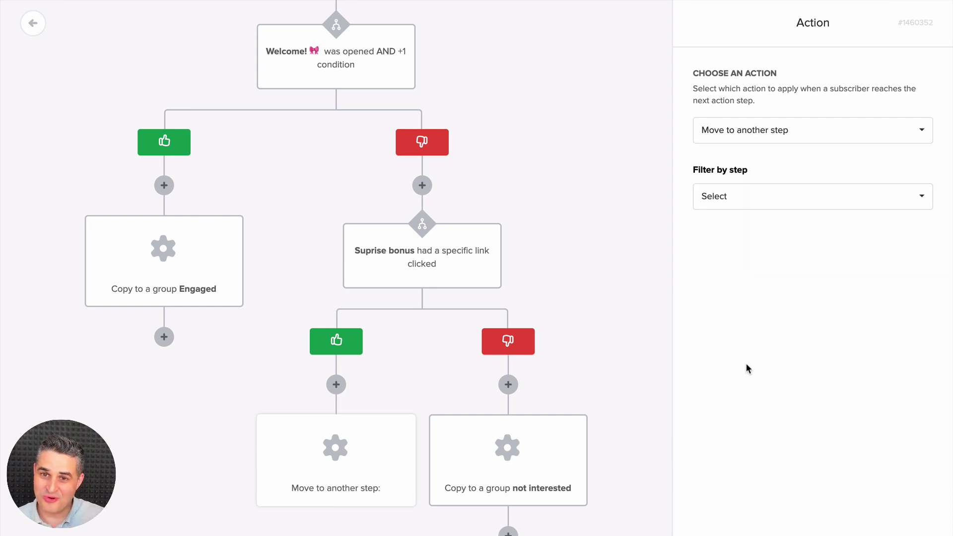
left_click(742, 197)
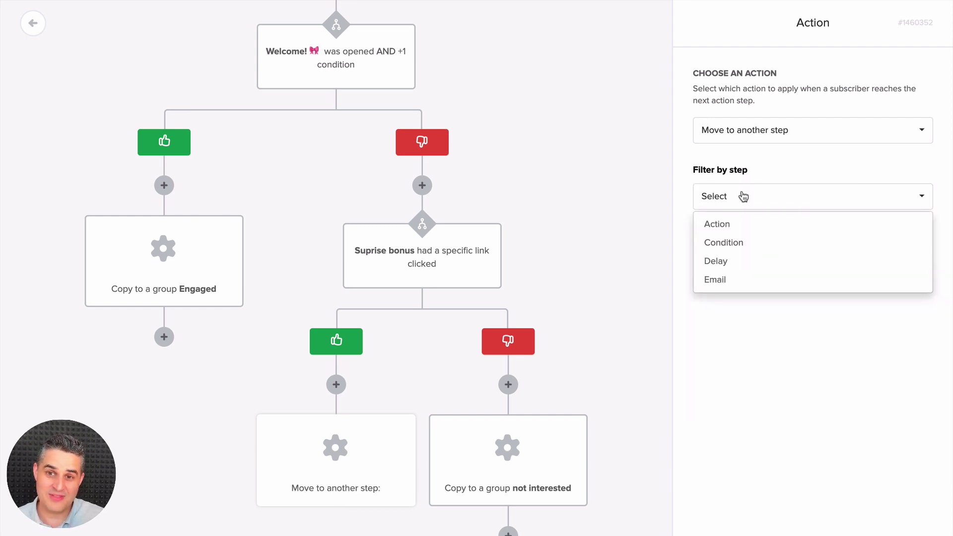
left_click(742, 224)
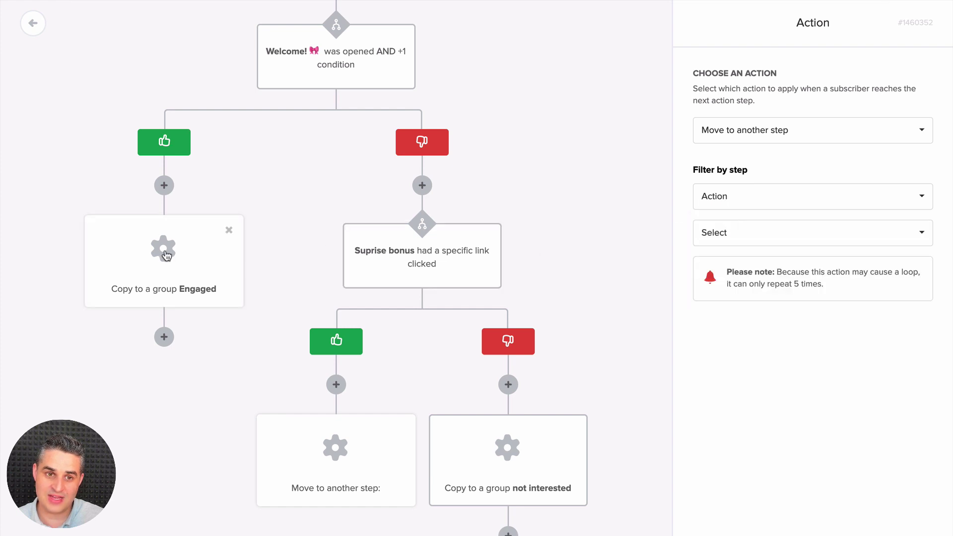
left_click(740, 237)
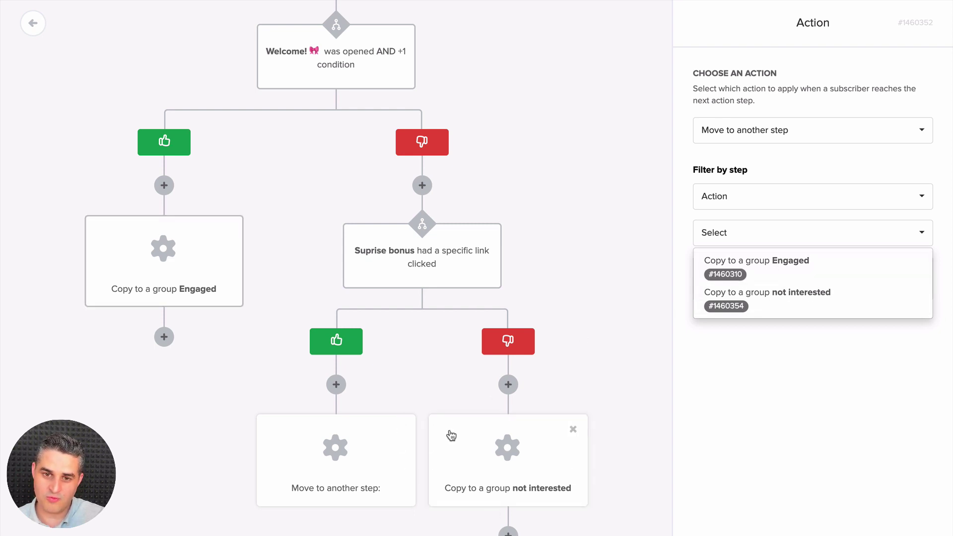
left_click(774, 270)
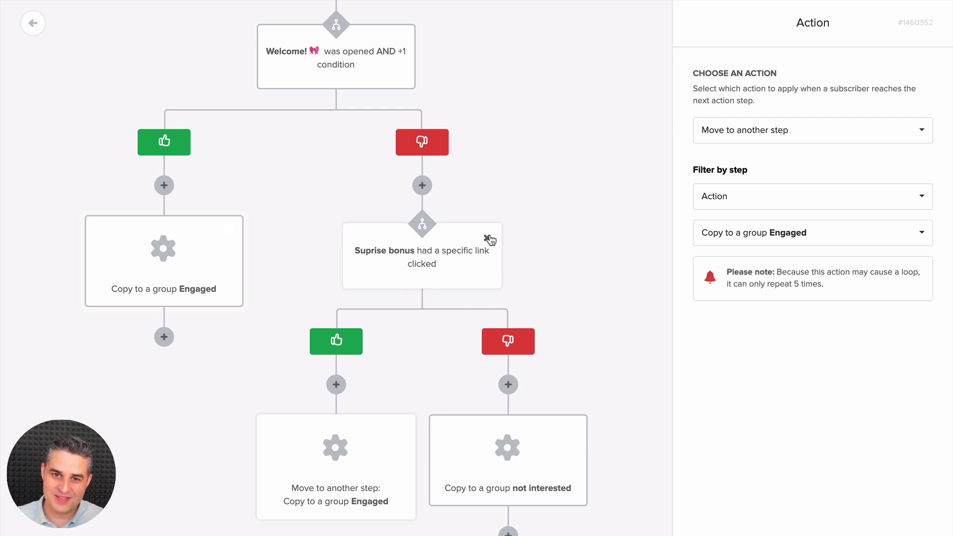
Step: Delete the Suprise bonus link-click condition, removing only the YES branch and its steps
left_click(488, 239)
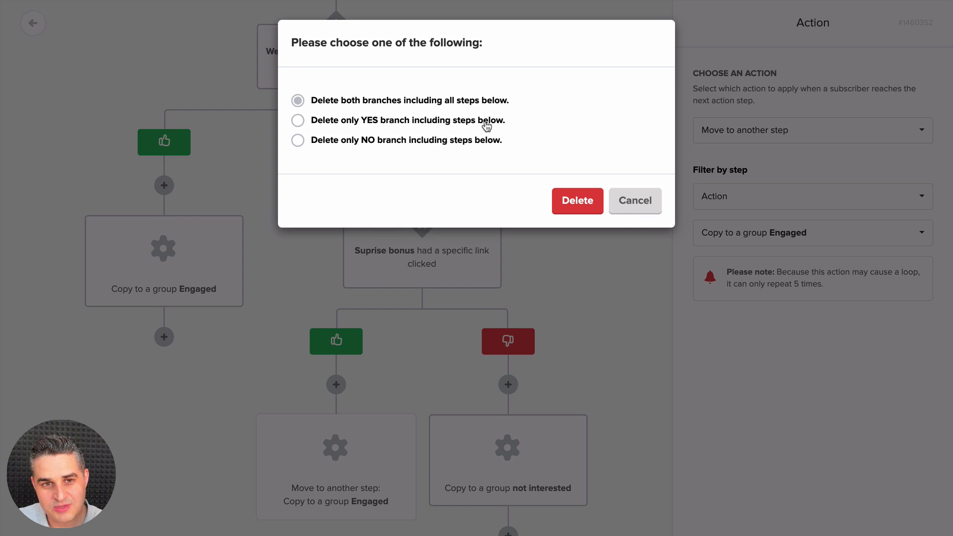
left_click(298, 120)
left_click(566, 194)
scroll(567, 197, "up", 10)
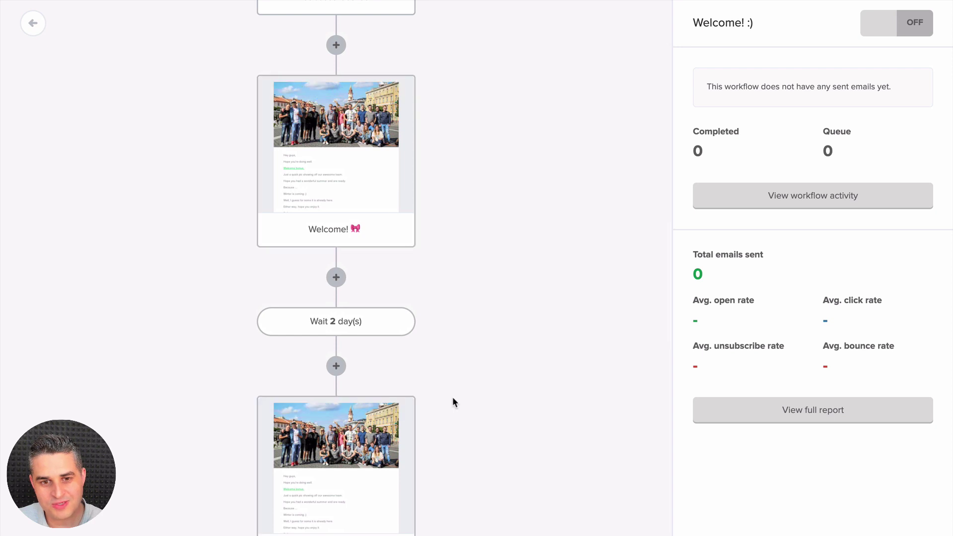
scroll(452, 397, "down", 10)
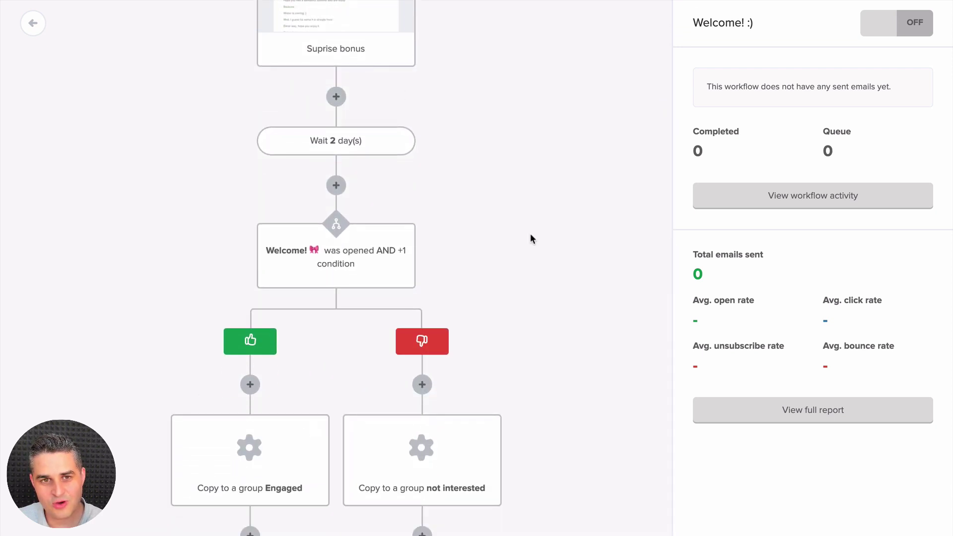
scroll(528, 239, "up", 6)
scroll(498, 298, "down", 5)
scroll(497, 316, "down", 1)
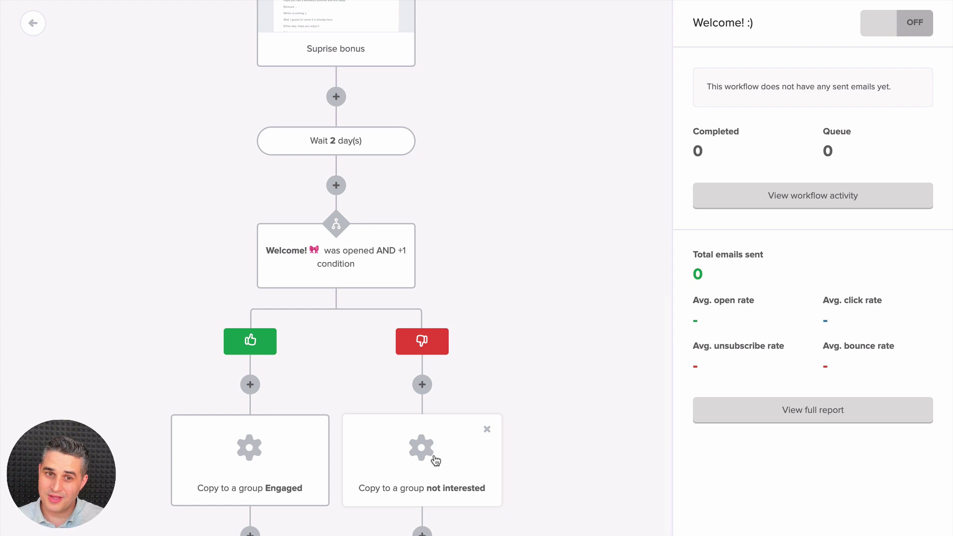
Step: Add a third rule of type Group membership to the Welcome! condition
left_click(315, 263)
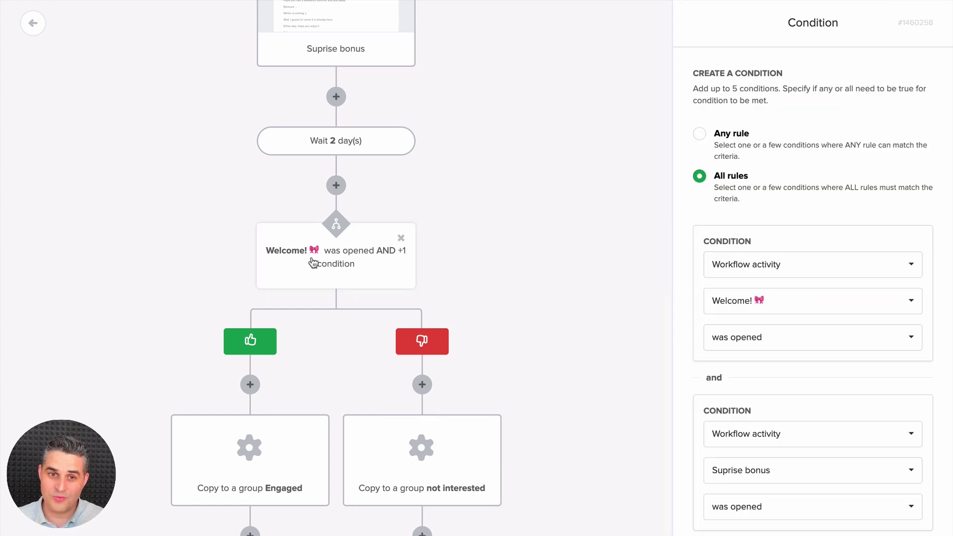
scroll(742, 379, "down", 1)
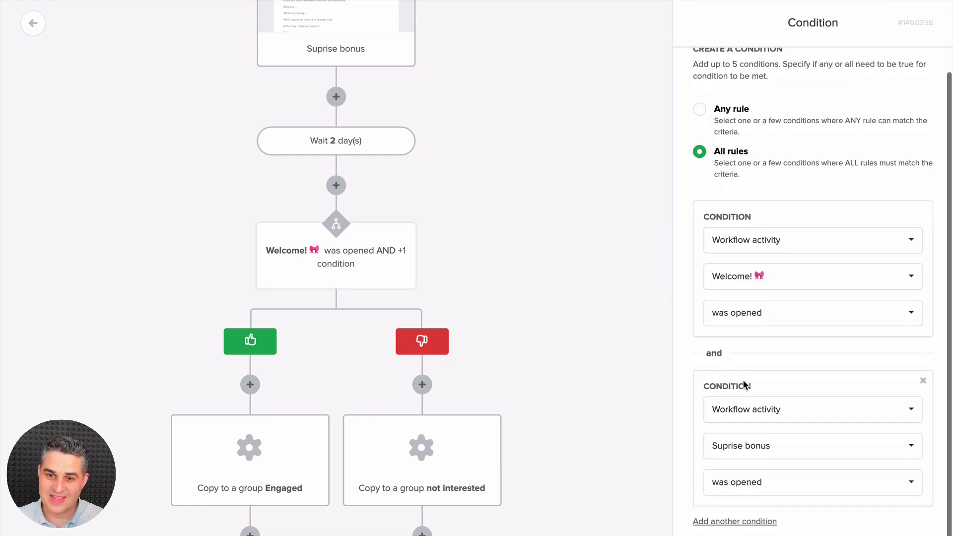
left_click(740, 520)
scroll(828, 397, "down", 2)
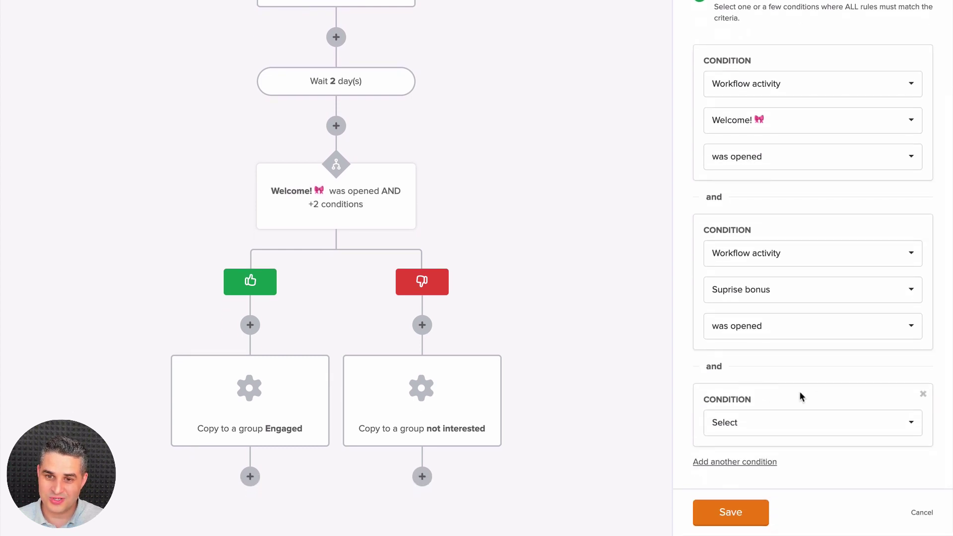
left_click(762, 419)
scroll(793, 398, "down", 2)
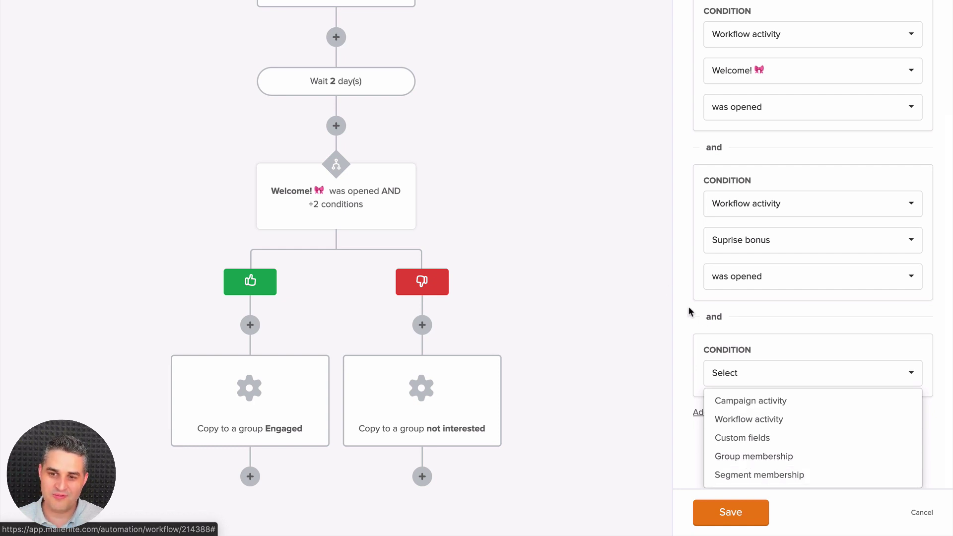
left_click(790, 457)
Step: Set the new rule's group to Dog Lovers and save the condition
scroll(545, 160, "up", 7)
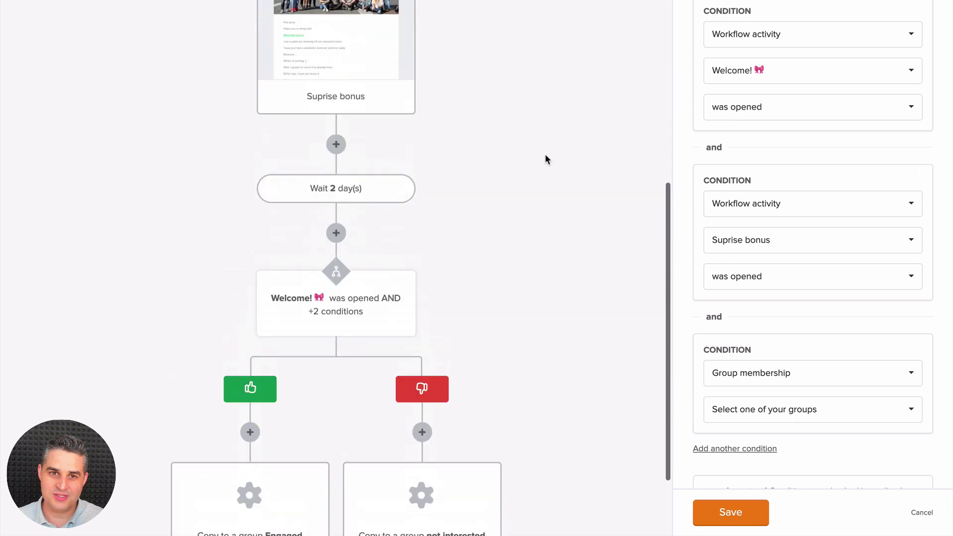
scroll(463, 281, "down", 7)
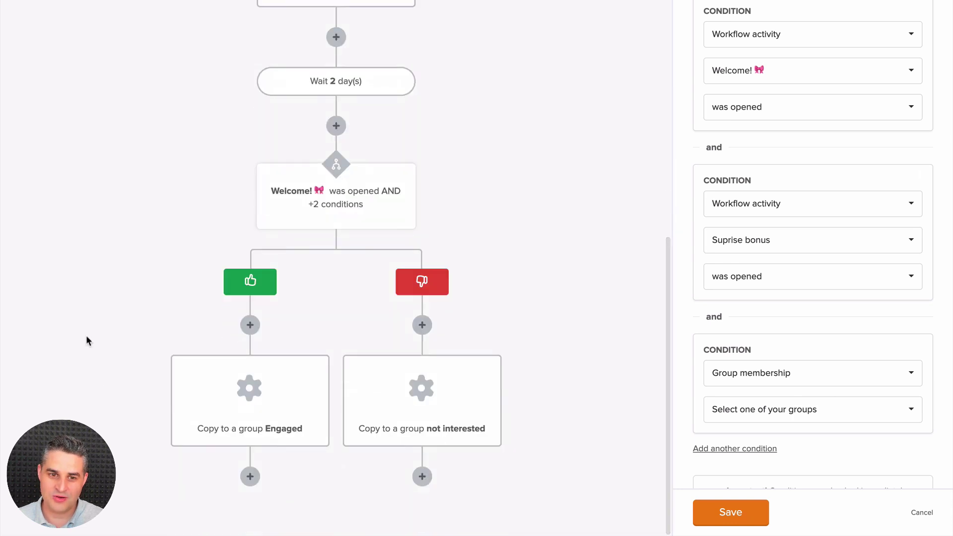
scroll(788, 317, "down", 2)
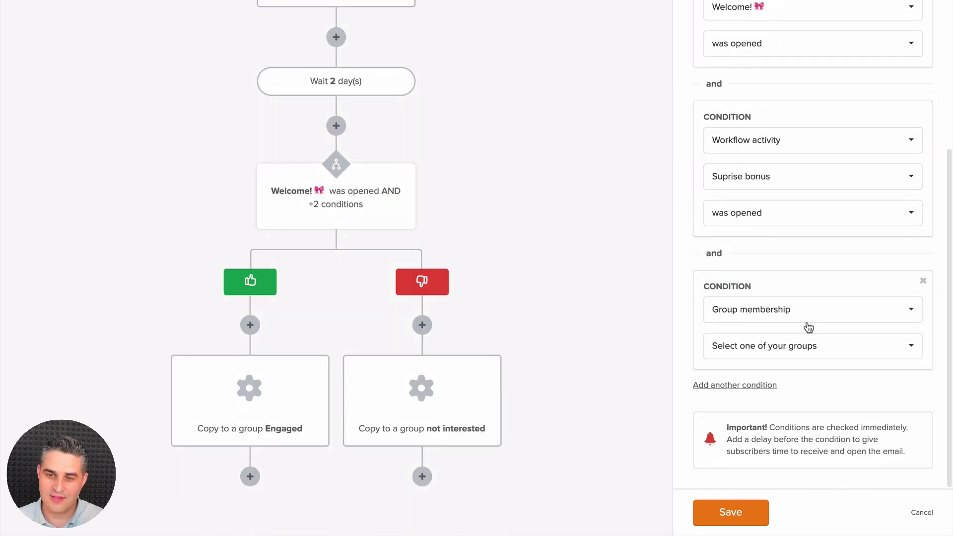
left_click(802, 346)
scroll(807, 366, "down", 2)
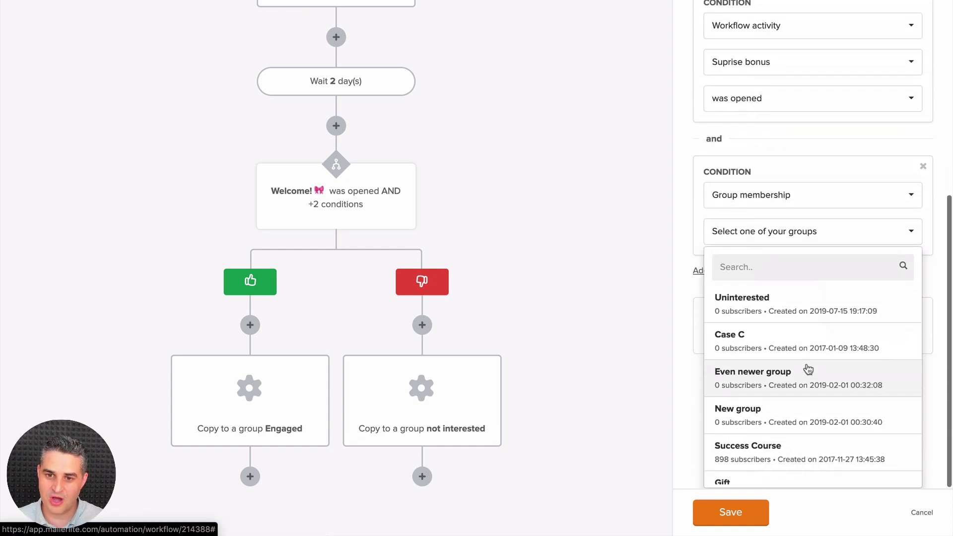
scroll(809, 365, "down", 5)
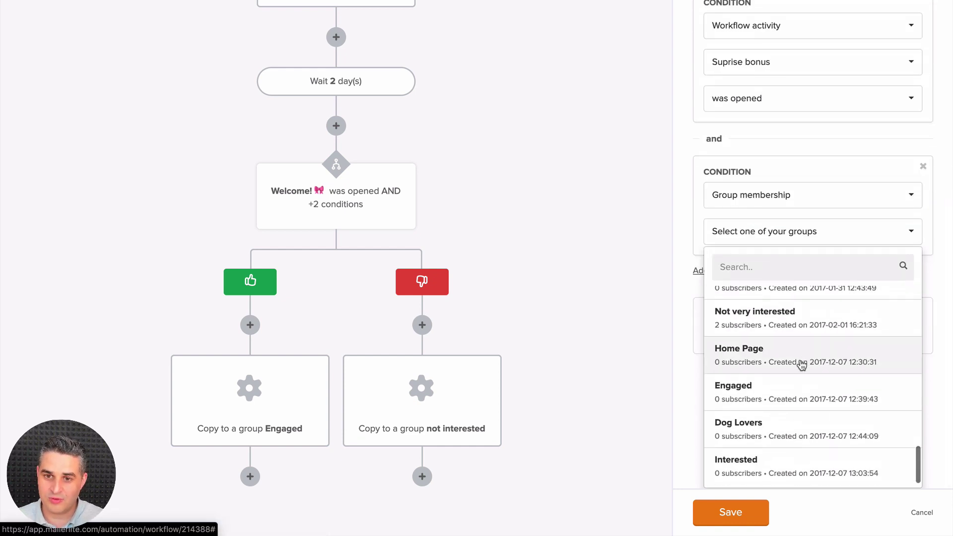
left_click(782, 419)
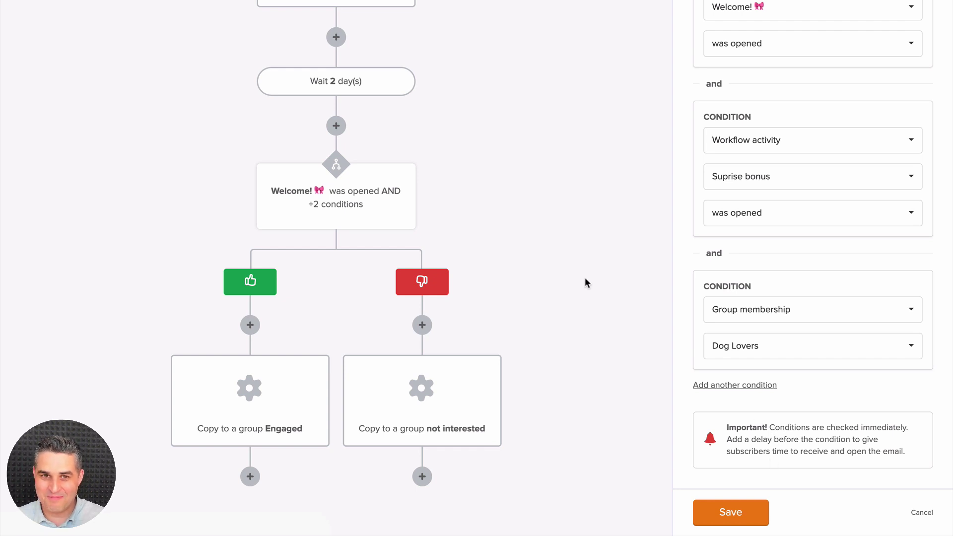
scroll(583, 281, "up", 8)
scroll(506, 329, "down", 6)
scroll(506, 332, "down", 2)
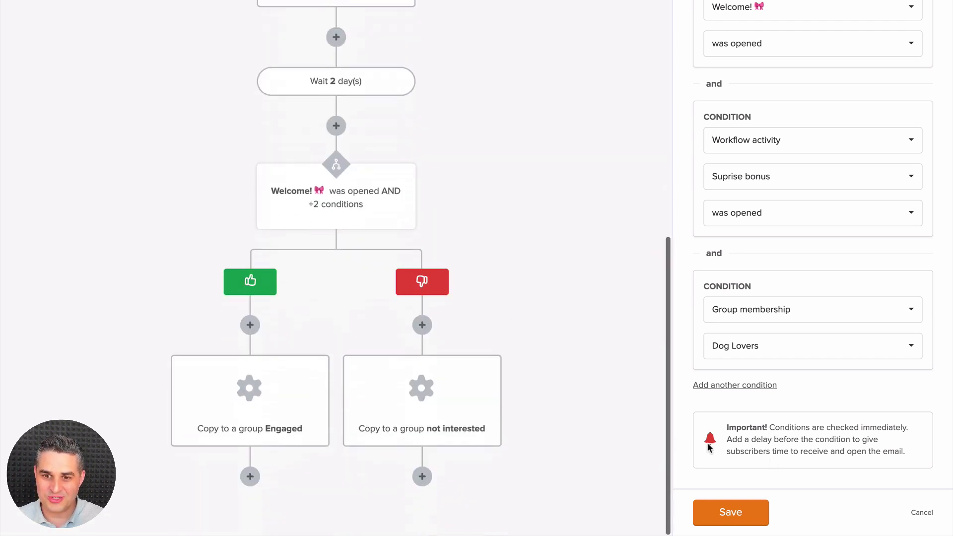
left_click(723, 509)
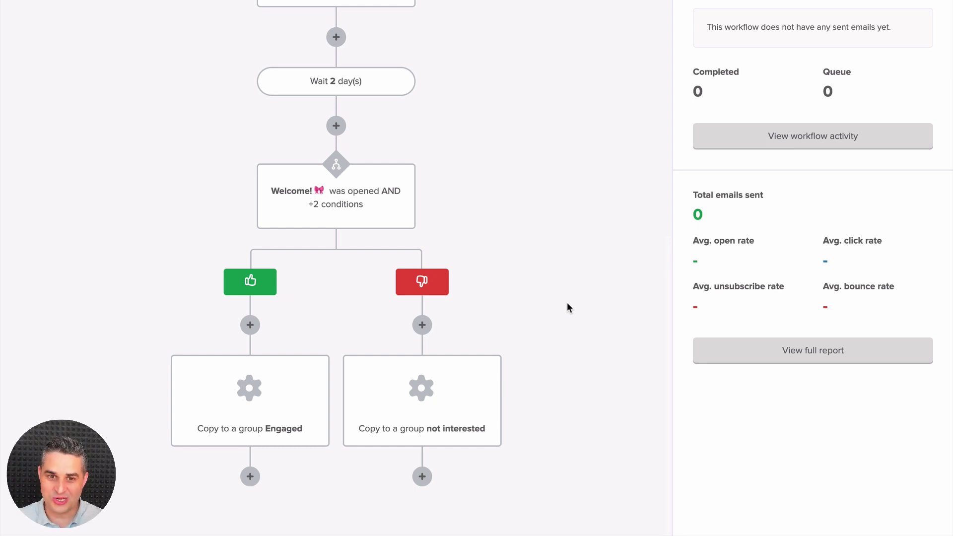
scroll(567, 305, "up", 5)
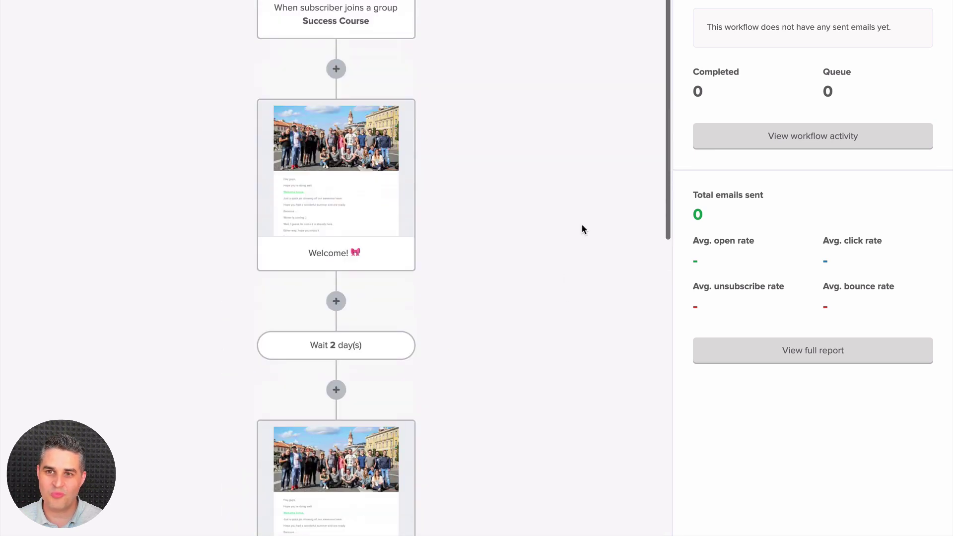
scroll(347, 58, "up", 2)
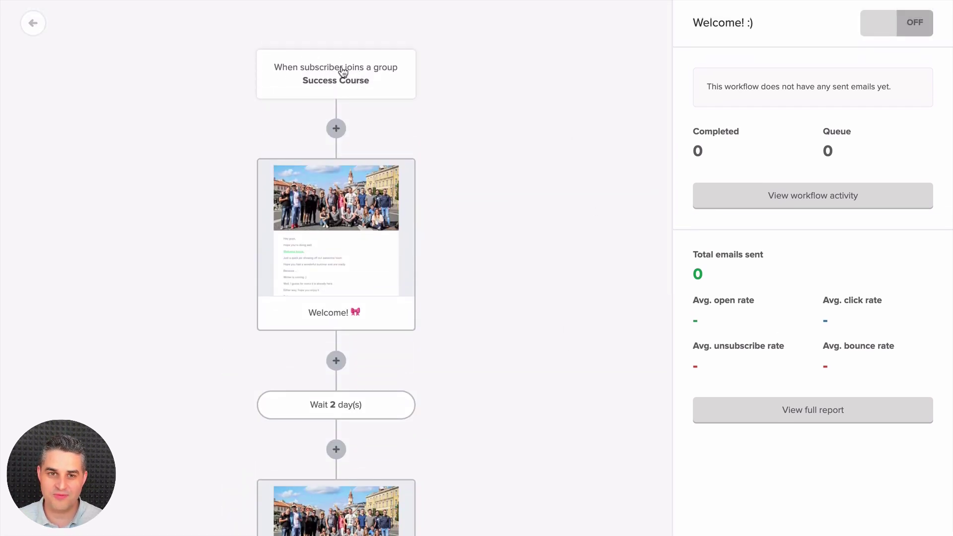
Step: Change the trigger group from Success Course to Secret Landing Page, save, and confirm removing waiting subscribers
left_click(343, 72)
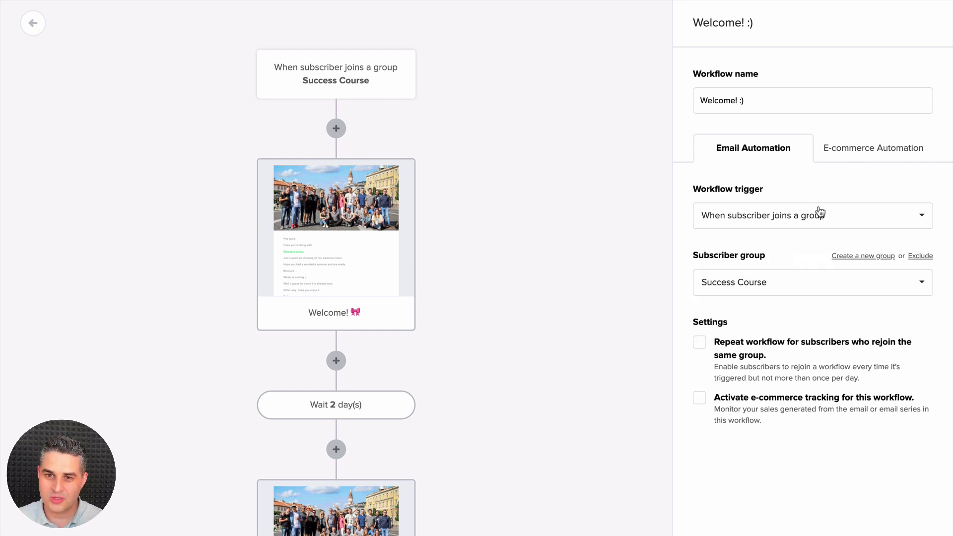
left_click(756, 294)
scroll(846, 415, "down", 5)
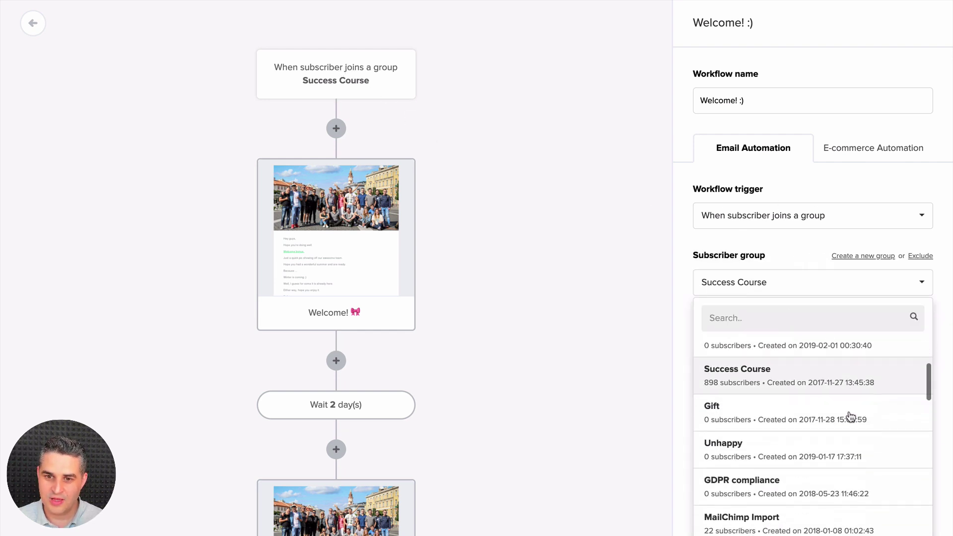
scroll(850, 417, "down", 10)
scroll(853, 356, "up", 8)
scroll(853, 356, "down", 3)
scroll(825, 396, "up", 3)
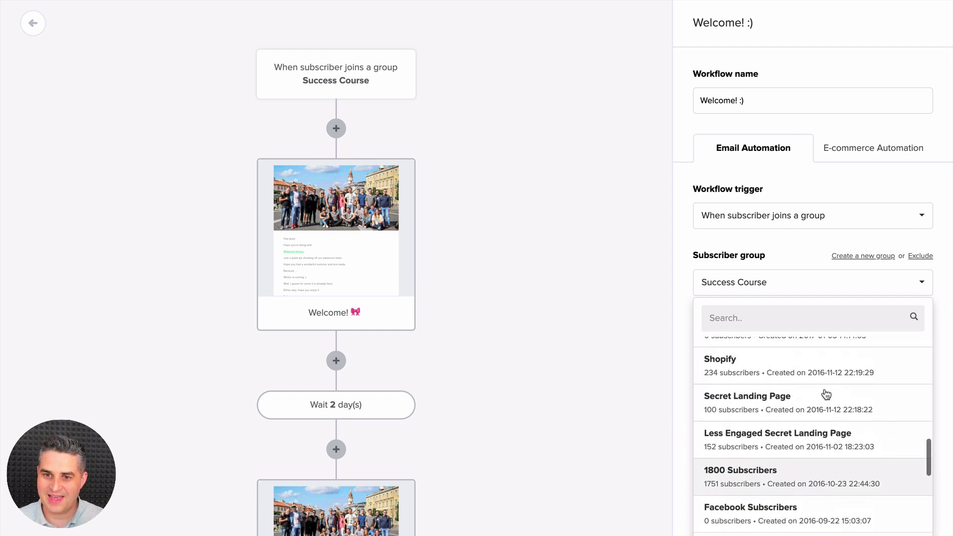
left_click(780, 407)
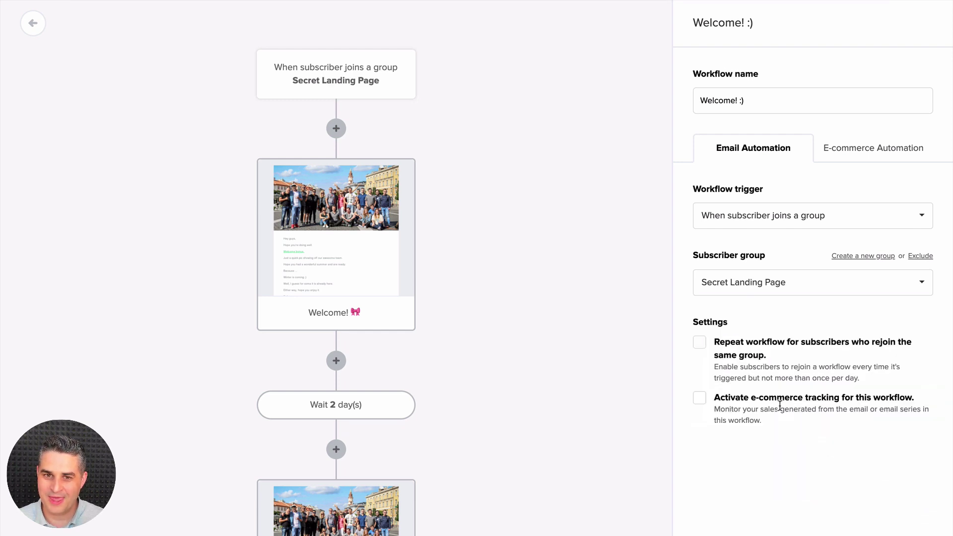
scroll(780, 406, "down", 2)
left_click(765, 519)
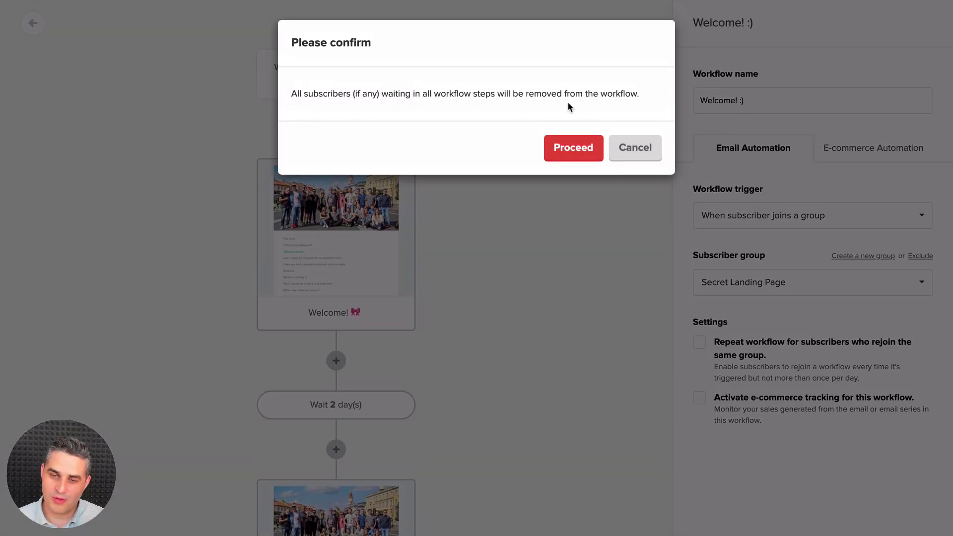
left_click(579, 147)
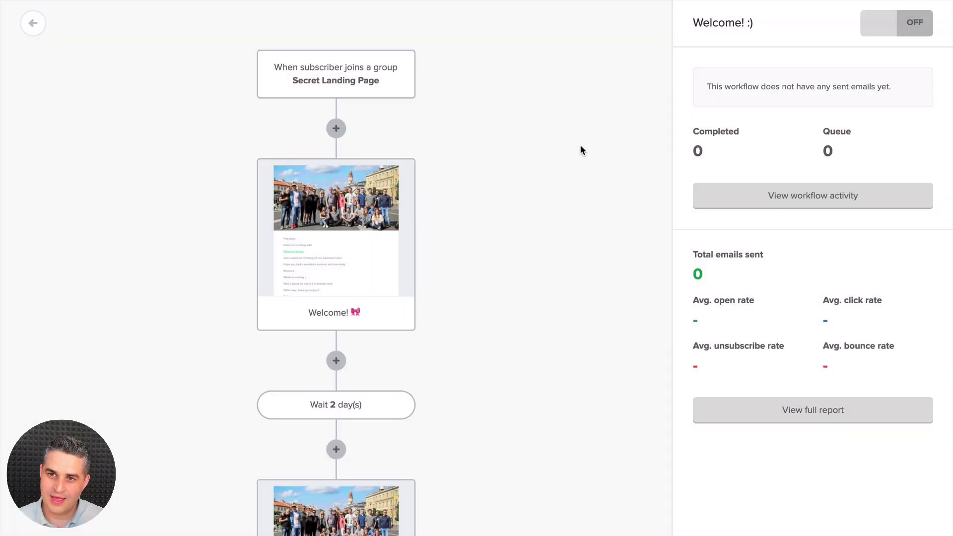
Step: Turn the Welcome! :) workflow ON and bring up Add subscribers to workflow for 100 subscribers
left_click(922, 21)
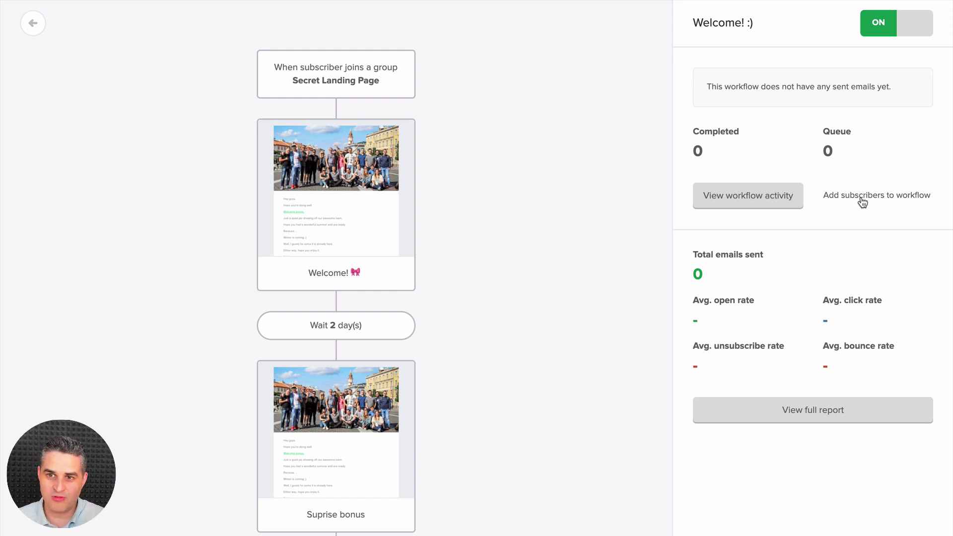
left_click(893, 199)
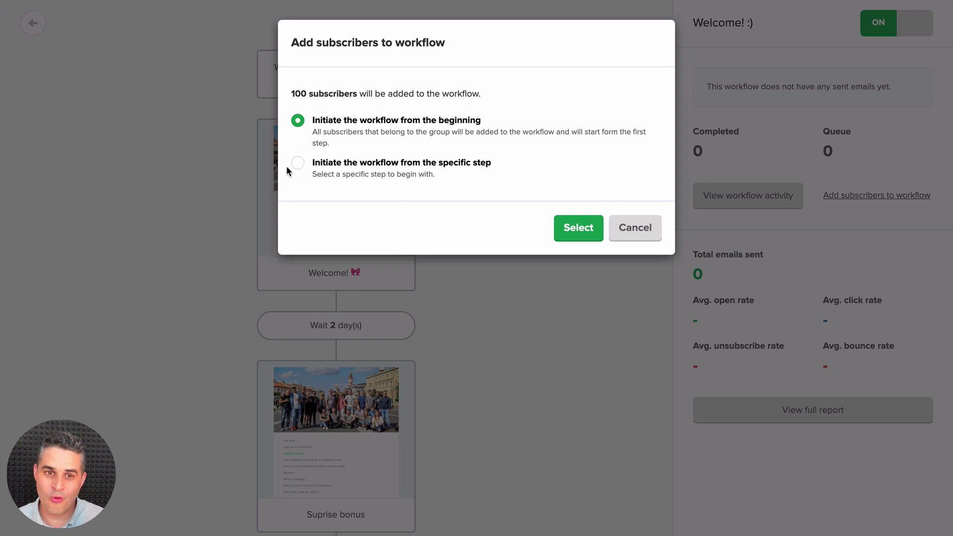
Step: Start the 100 subscribers at the specific Email step 'Suprise bonus' and submit them
left_click(298, 164)
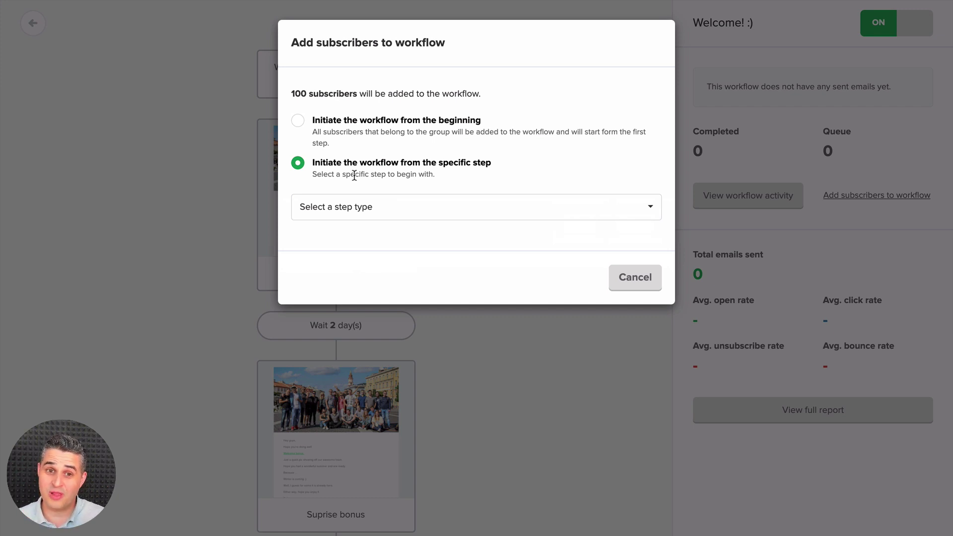
left_click(361, 211)
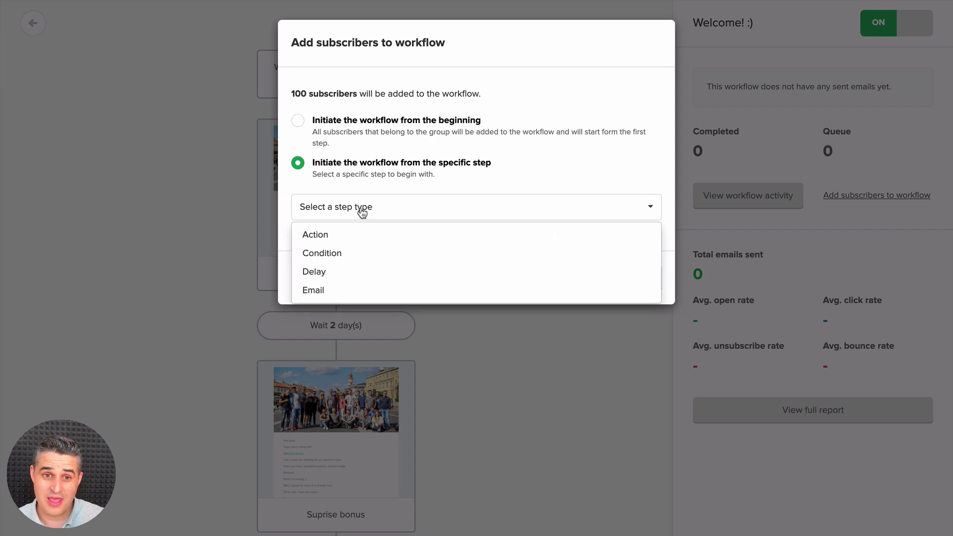
left_click(355, 291)
left_click(390, 254)
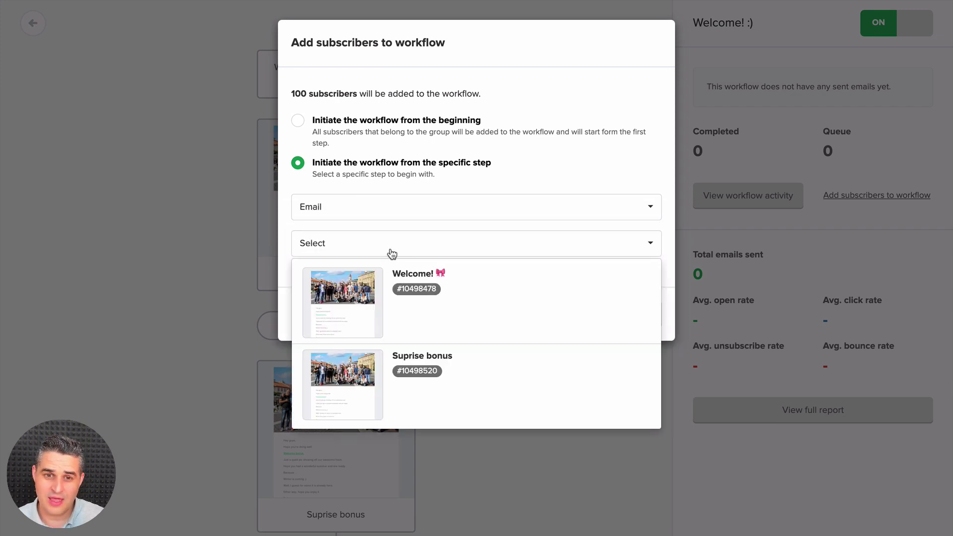
left_click(471, 359)
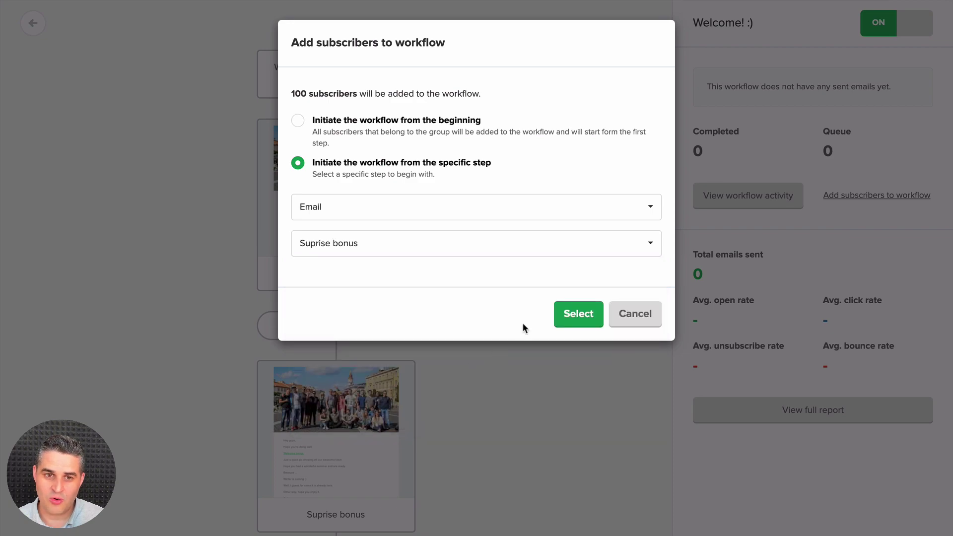
left_click(557, 317)
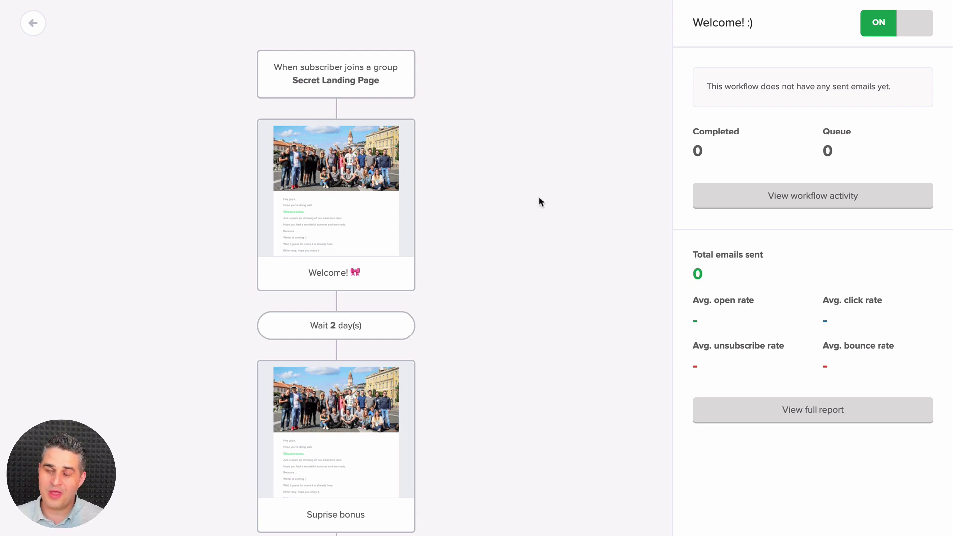
Step: Open the Welcome Series activity, filter Show to Canceled: 1, and select that subscriber
left_click(801, 196)
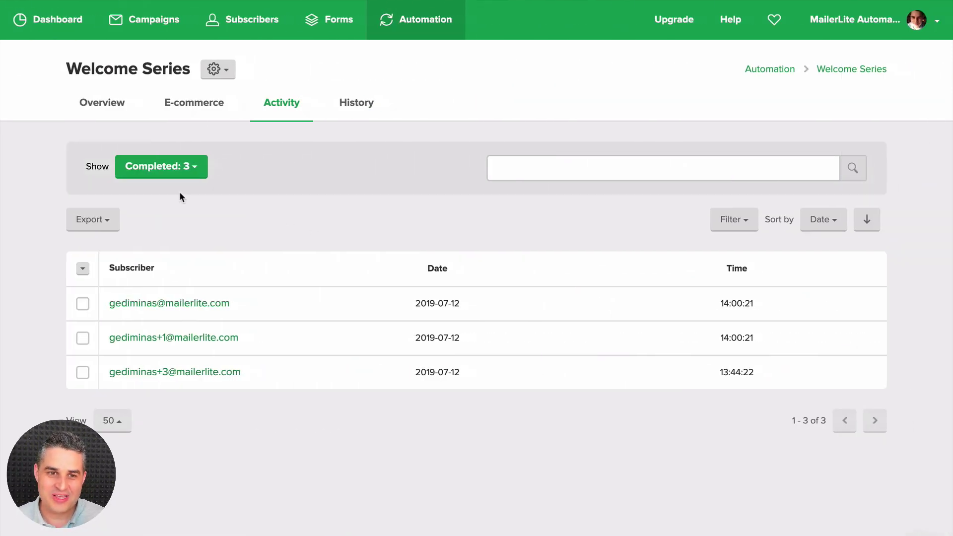
left_click(187, 171)
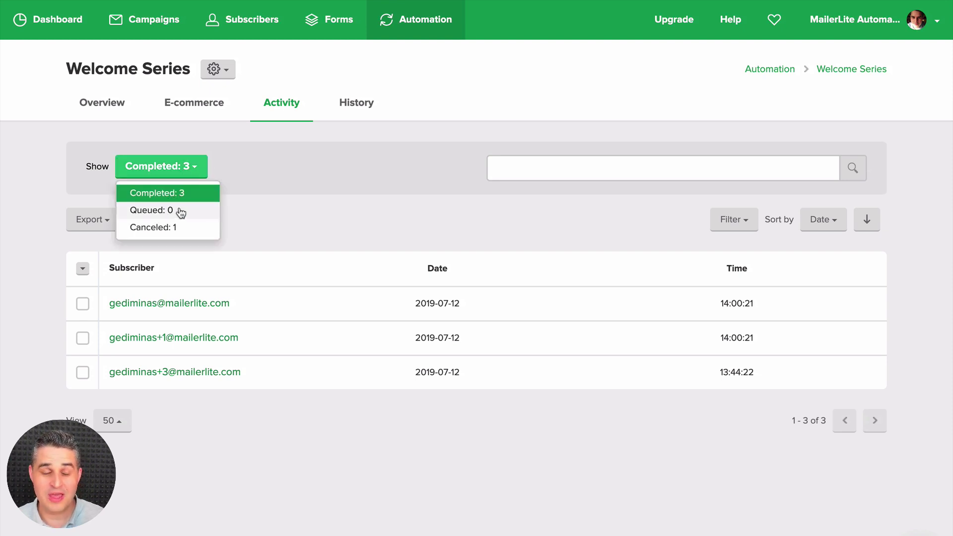
left_click(176, 228)
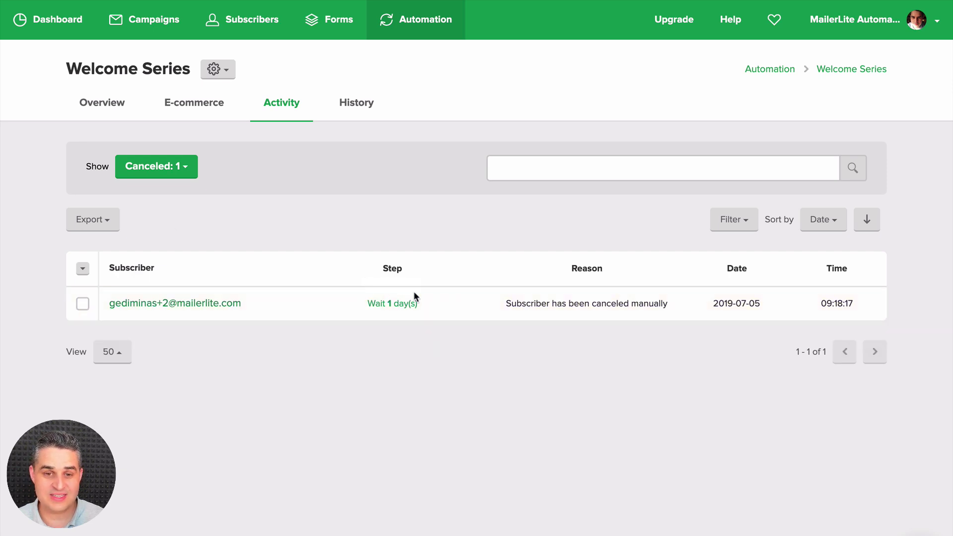
left_click(82, 305)
Step: Explore Re-add to the sequence at a specific Email step, then cancel without re-adding
left_click(172, 228)
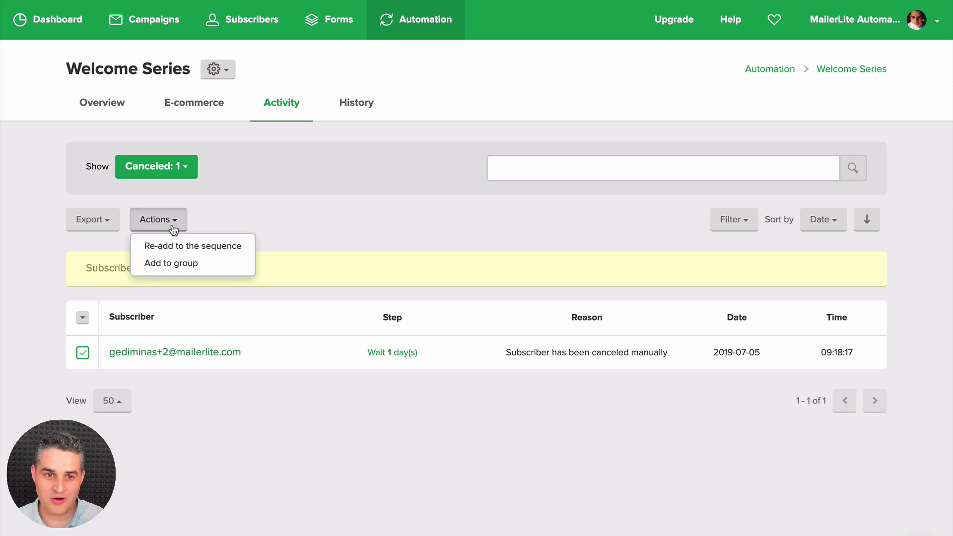
left_click(182, 245)
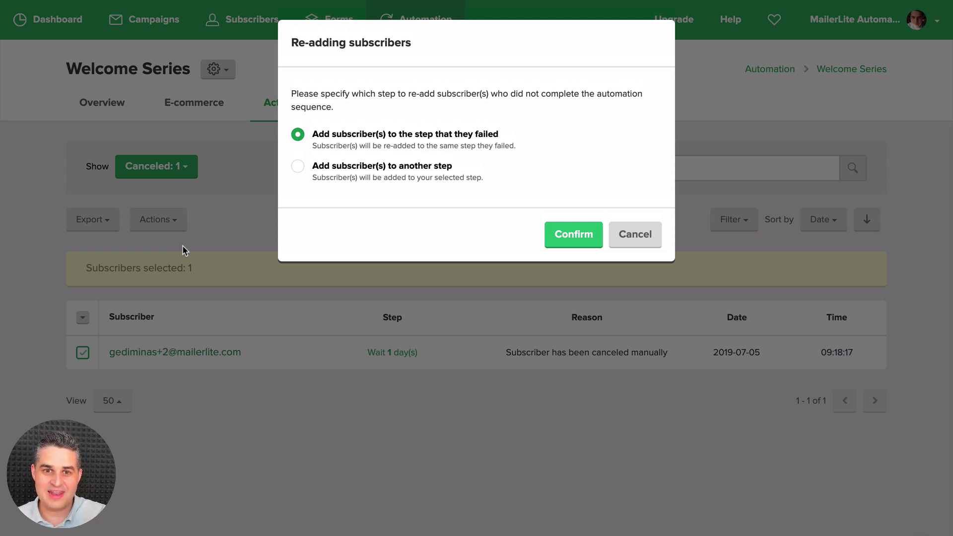
left_click(299, 167)
left_click(387, 212)
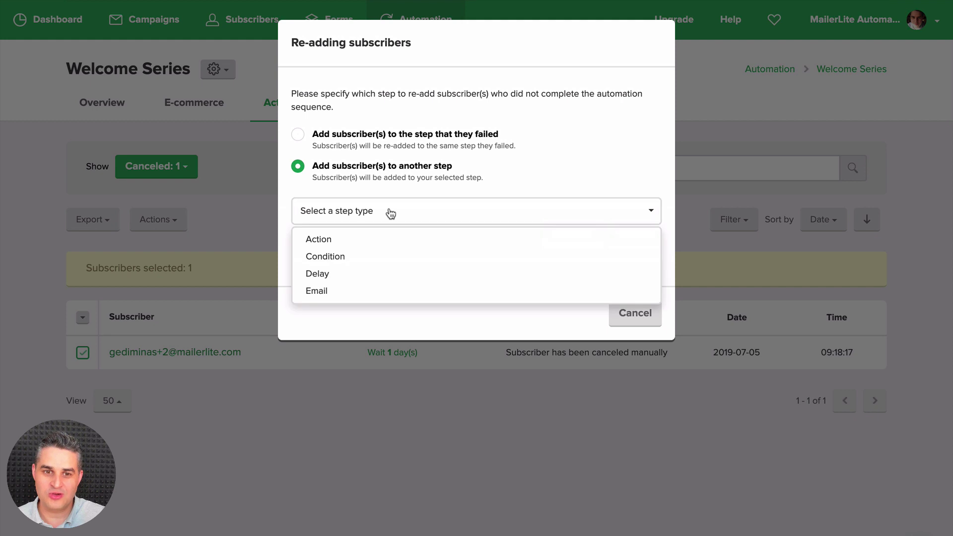
left_click(356, 292)
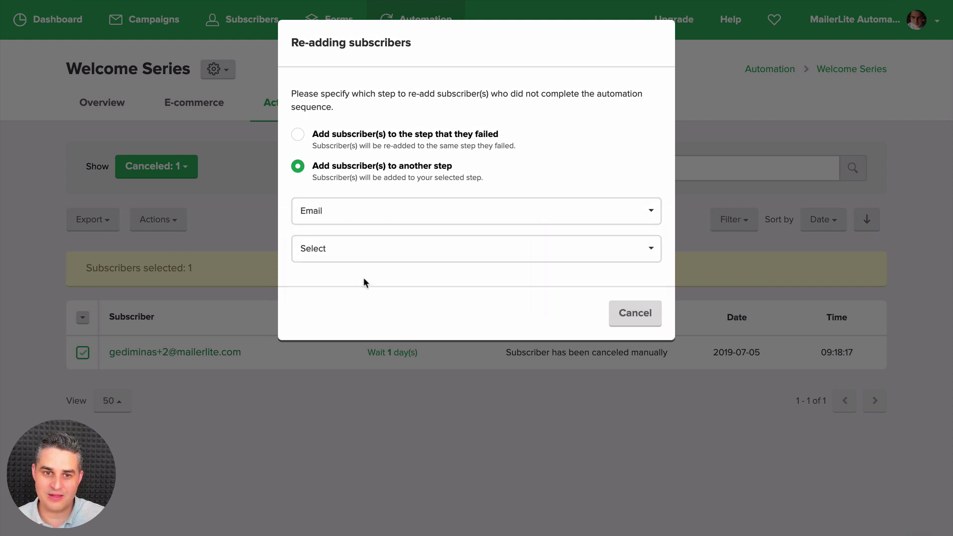
left_click(378, 249)
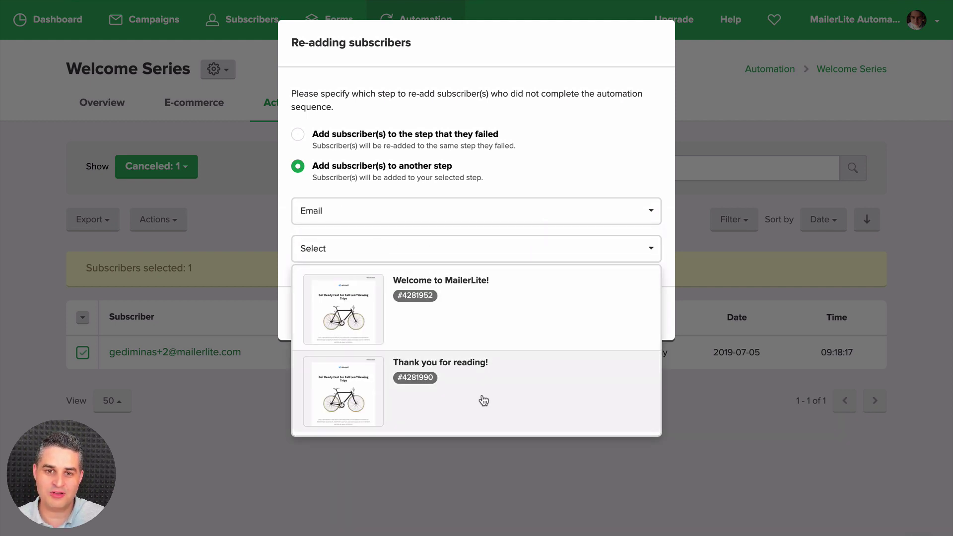
left_click(501, 179)
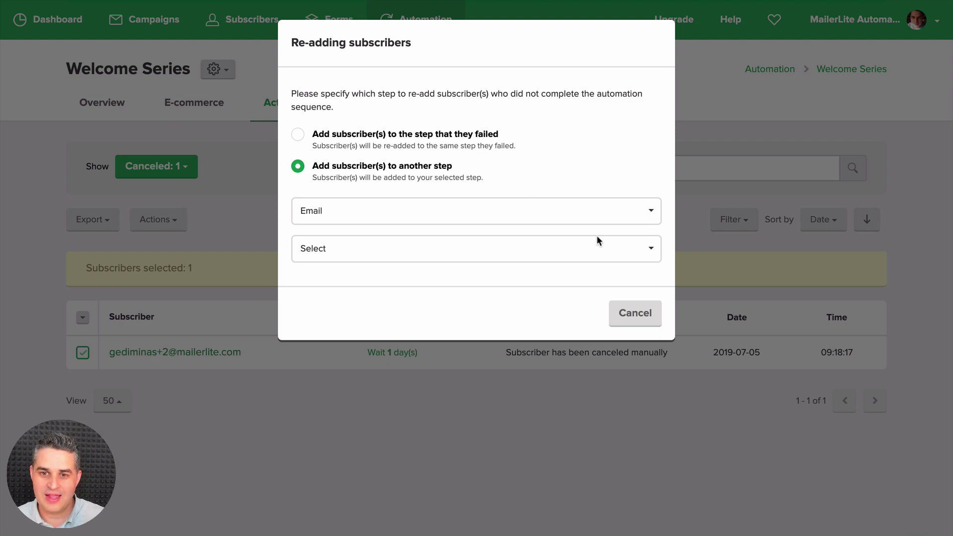
left_click(628, 311)
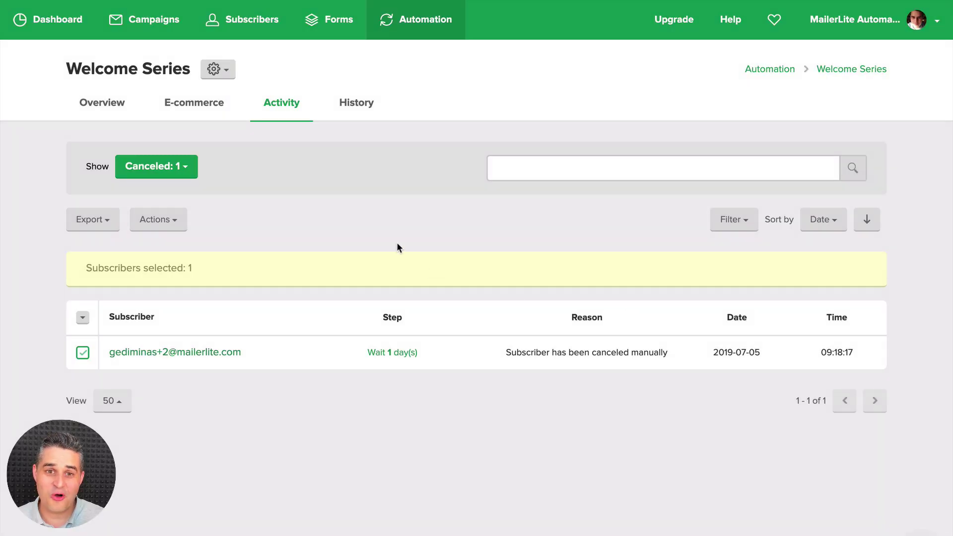
Step: Scroll through the Welcome Series History entries, then switch to its Overview statistics
left_click(363, 106)
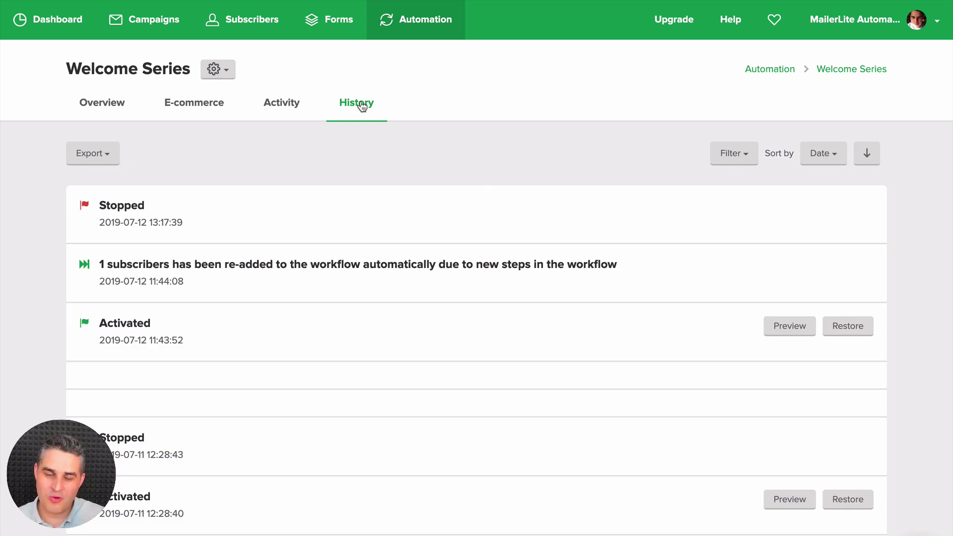
scroll(570, 261, "down", 9)
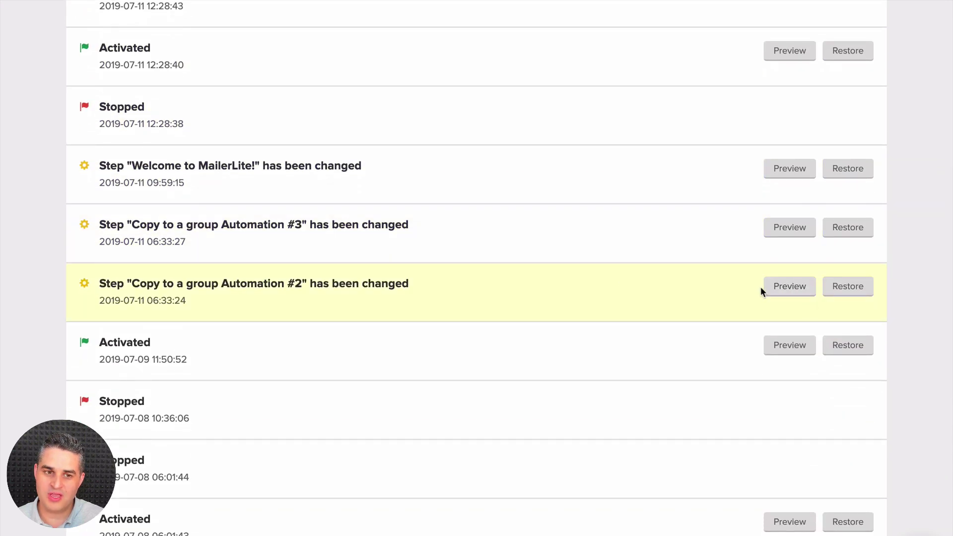
scroll(522, 273, "up", 9)
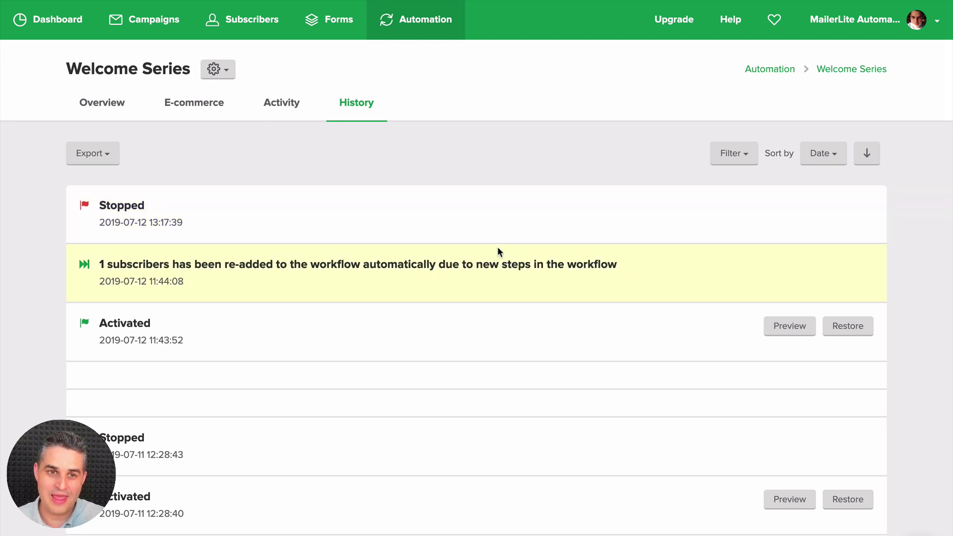
left_click(115, 109)
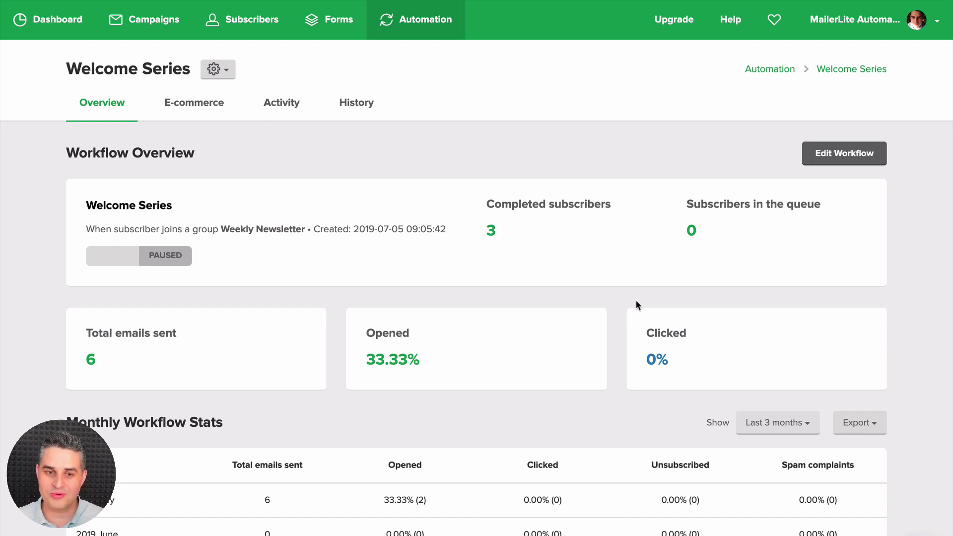
scroll(635, 300, "down", 5)
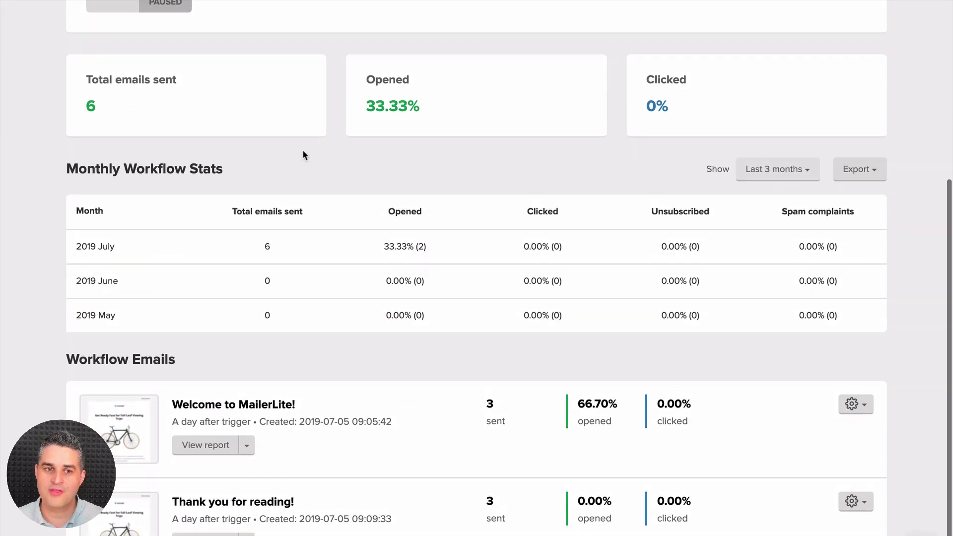
scroll(318, 305, "down", 2)
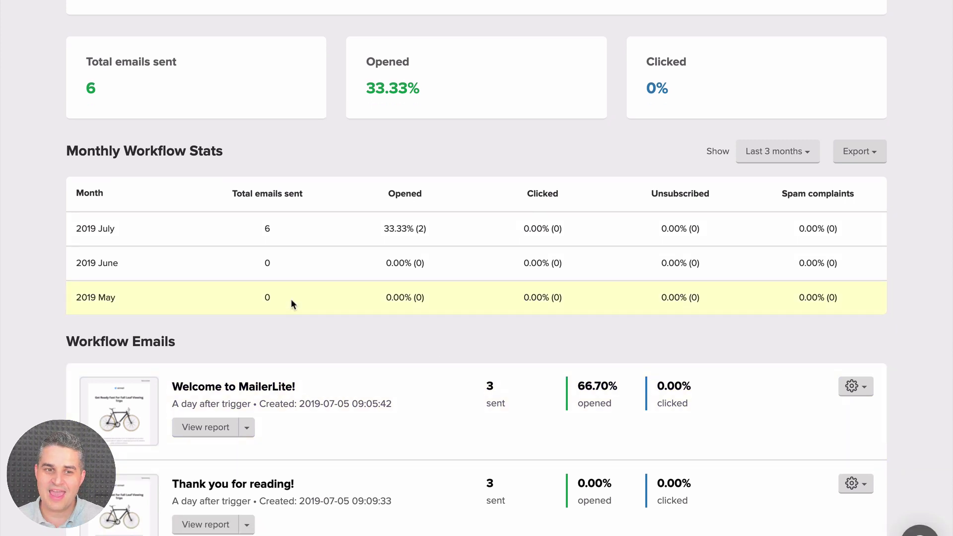
scroll(531, 338, "up", 7)
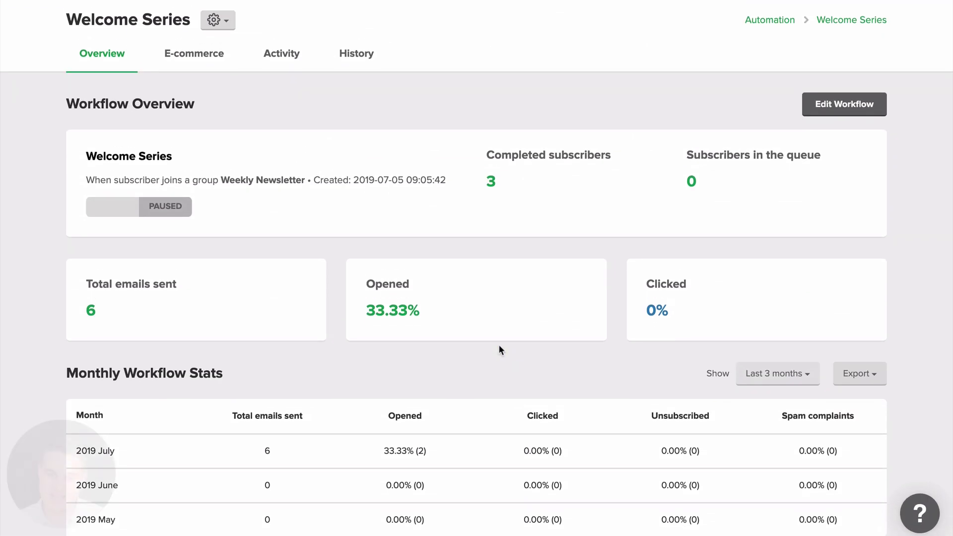